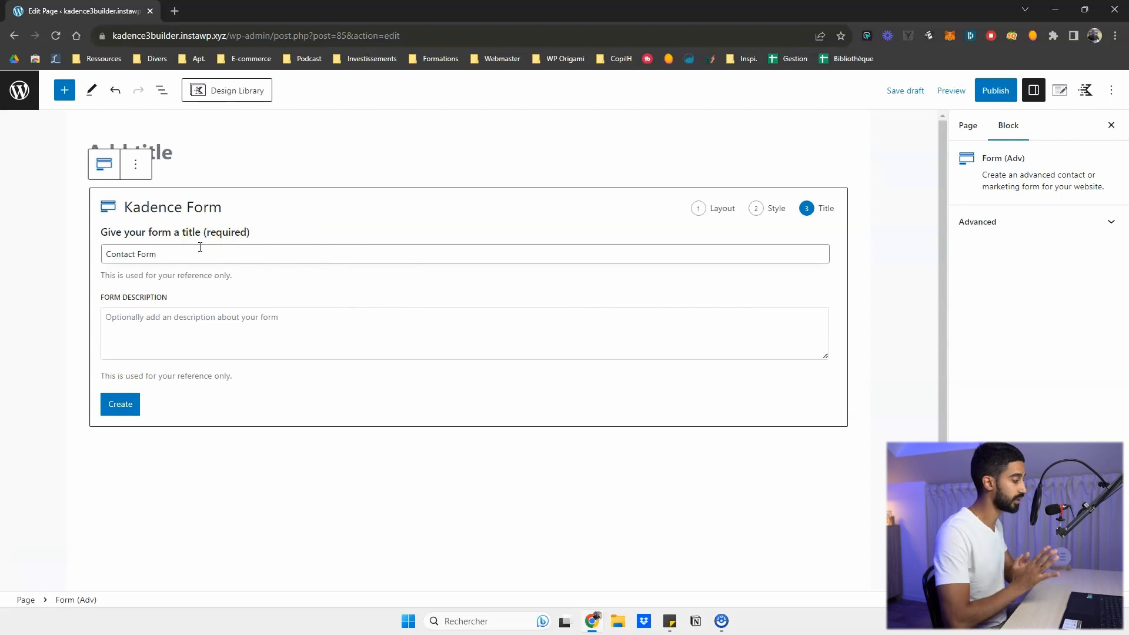
- Create the form titled Contact Form and select its Email field
left_click(132, 405)
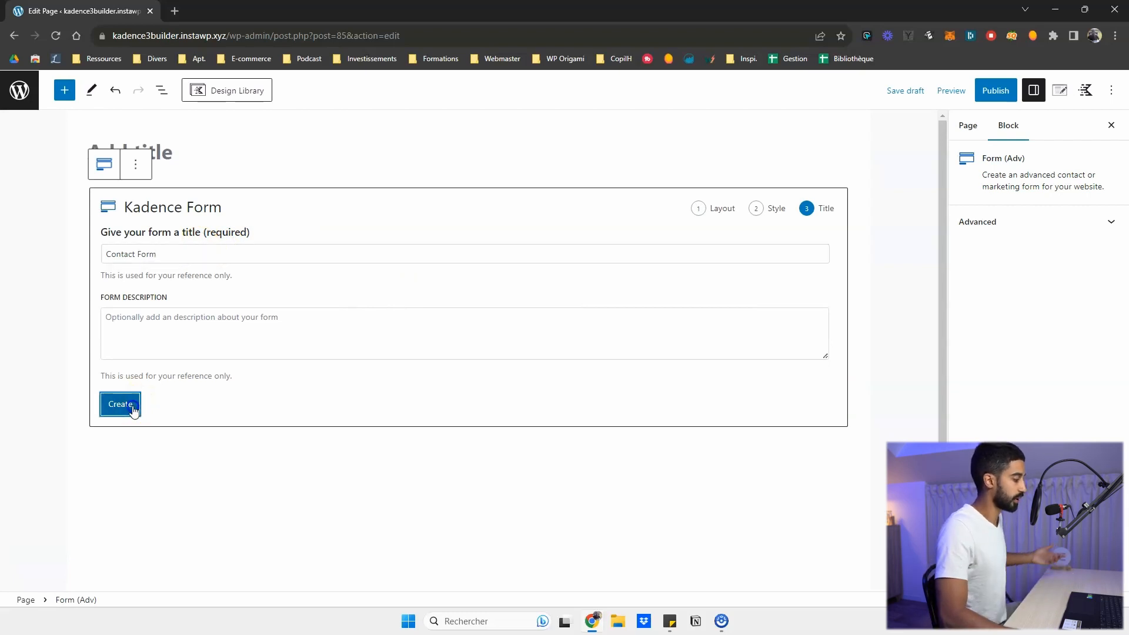
left_click(270, 220)
left_click(504, 206)
left_click(534, 197)
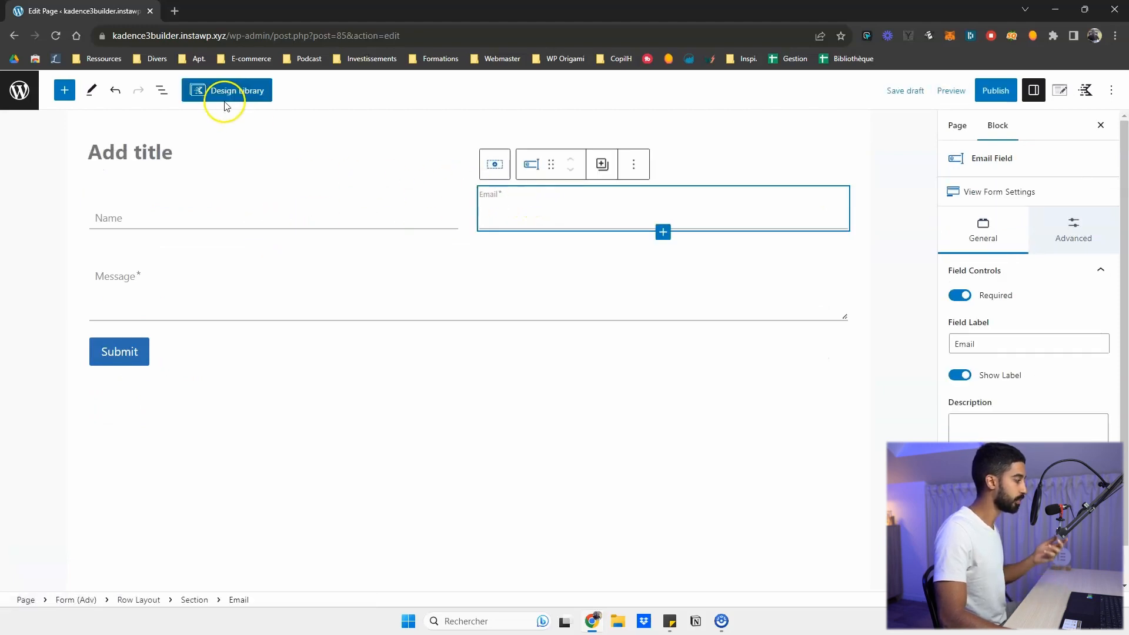
- Display the form's block hierarchy and inspect the settings of its Message and Submit blocks
left_click(98, 92)
left_click(162, 90)
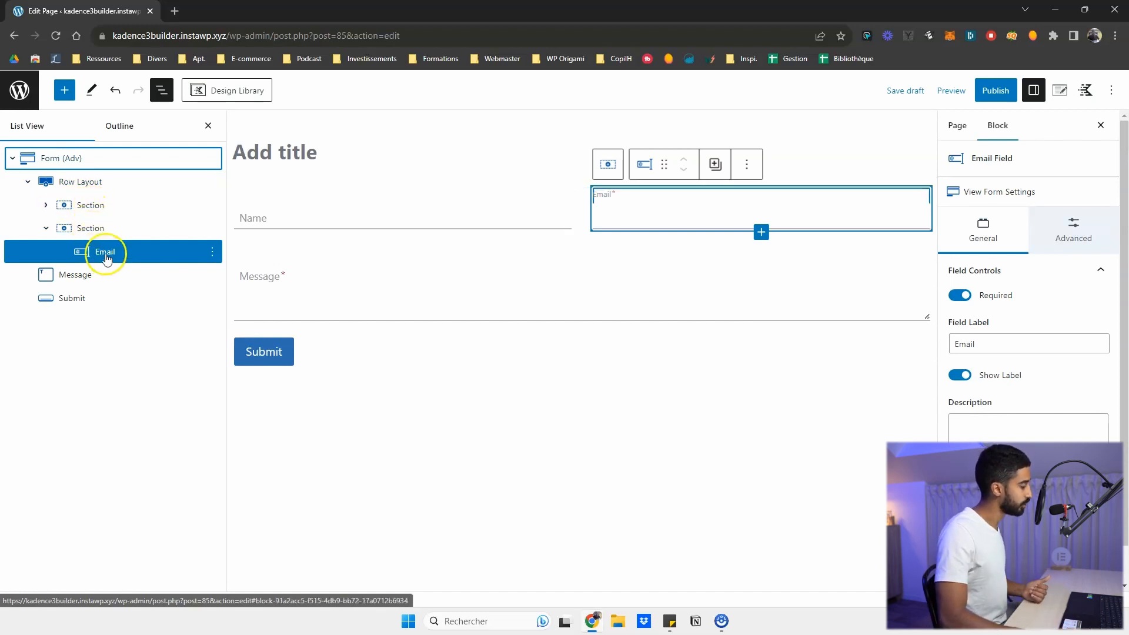
left_click(83, 278)
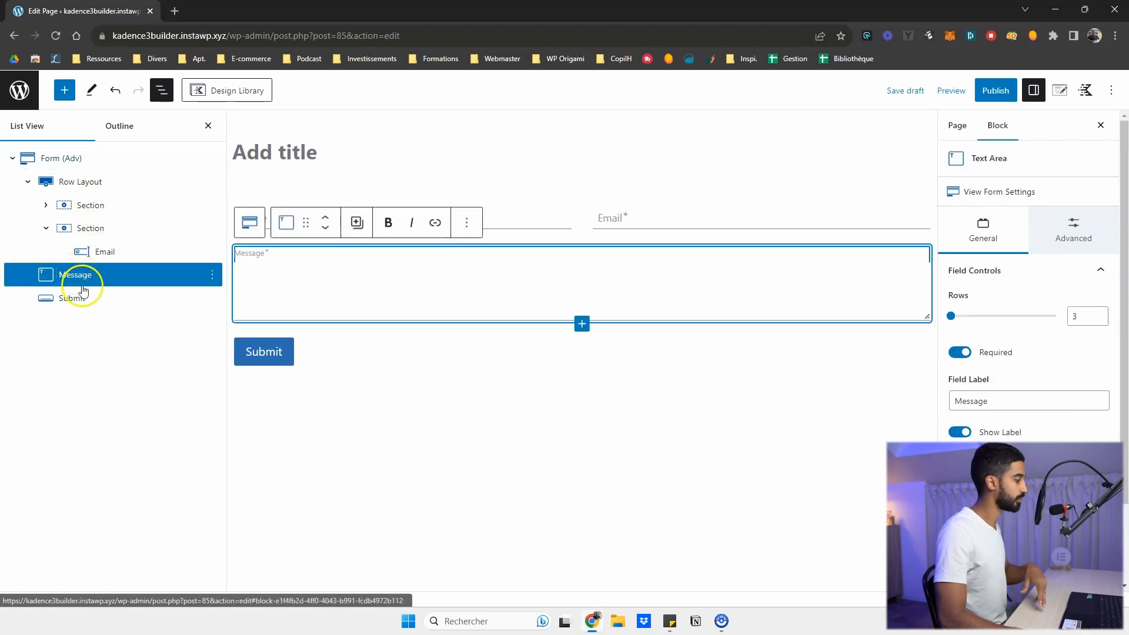
left_click(83, 297)
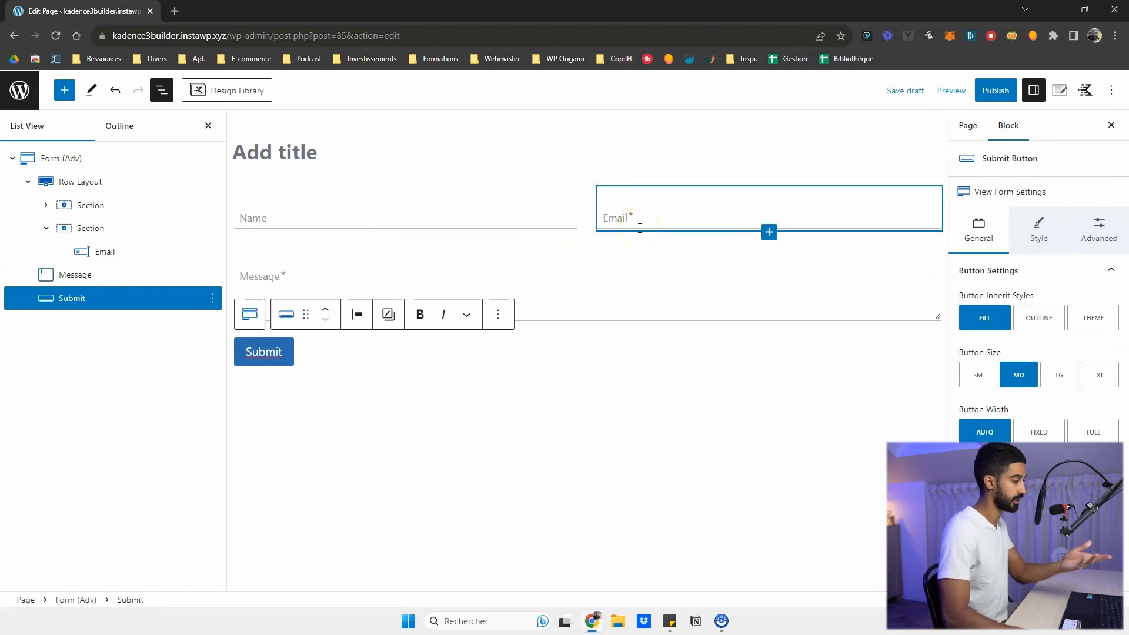
- Browse the standard, advanced, layout and miscellaneous field types available for insertion after the Email field
left_click(769, 233)
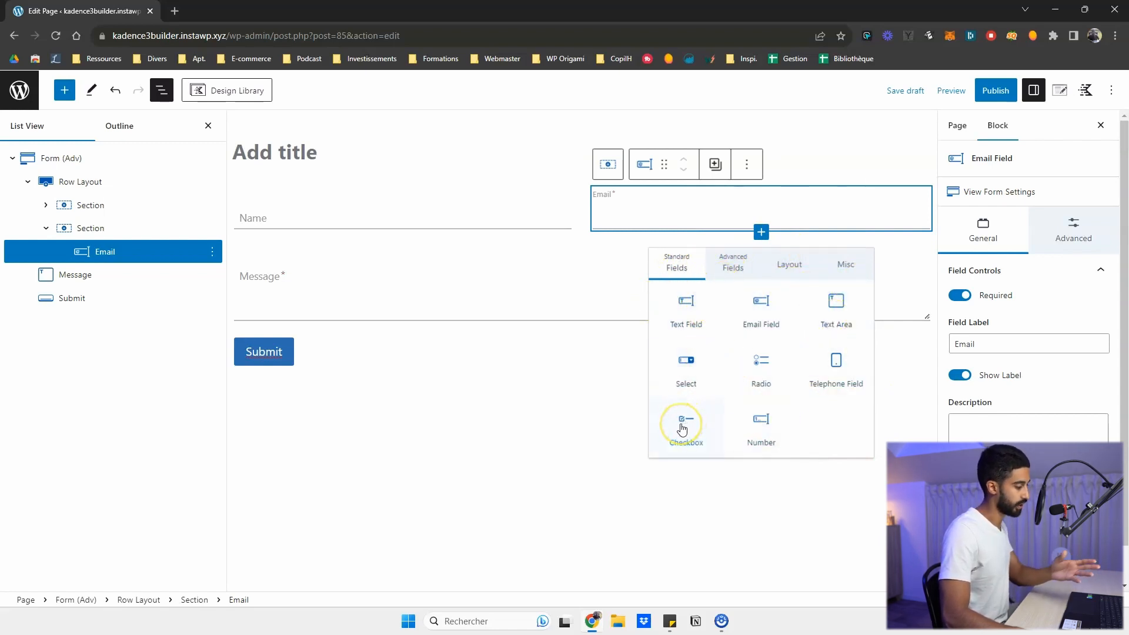
left_click(735, 273)
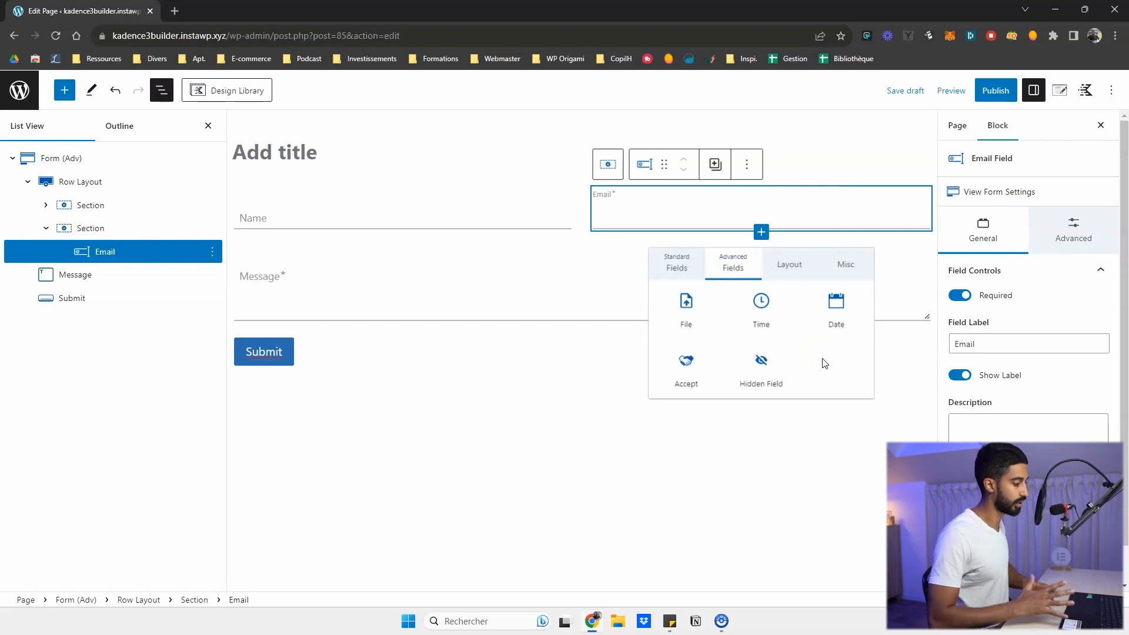
left_click(701, 315)
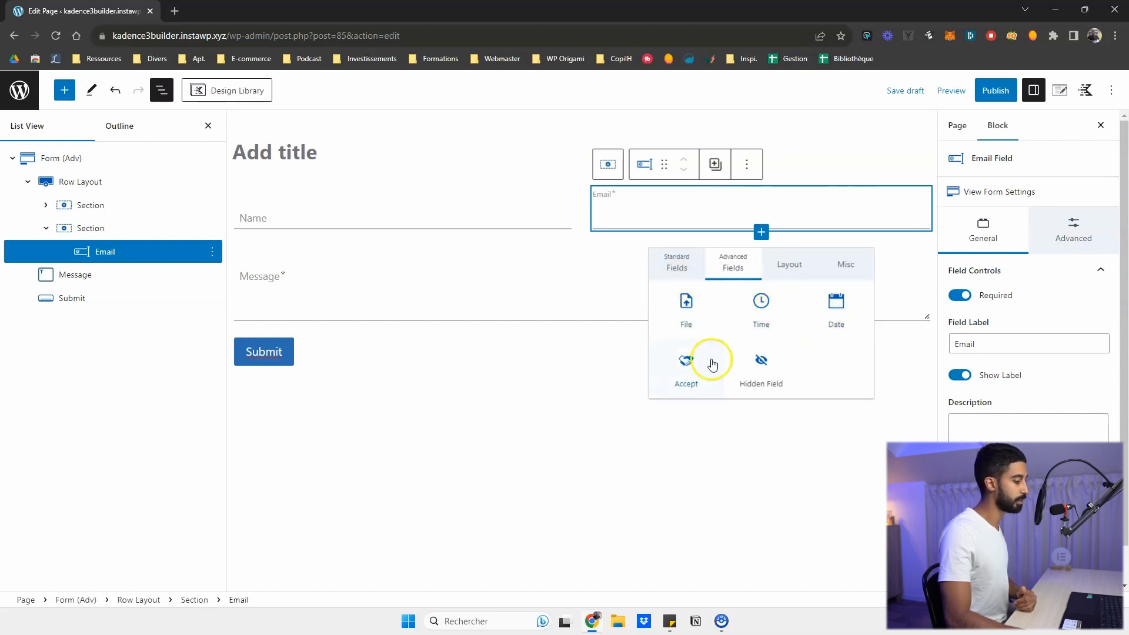
left_click(796, 268)
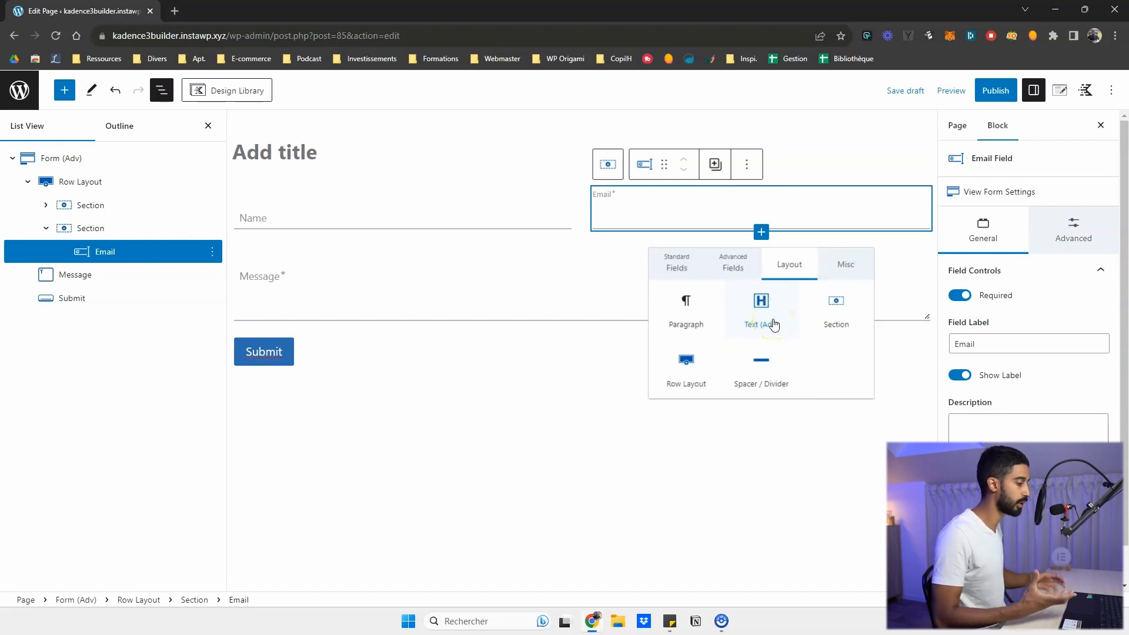
left_click(65, 91)
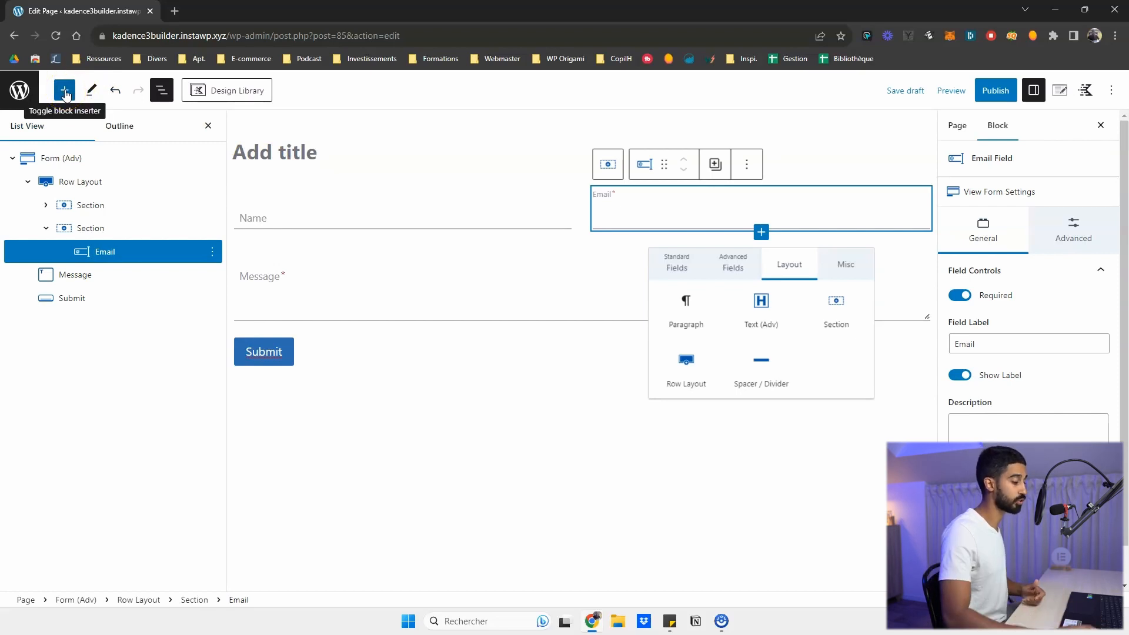
left_click(841, 266)
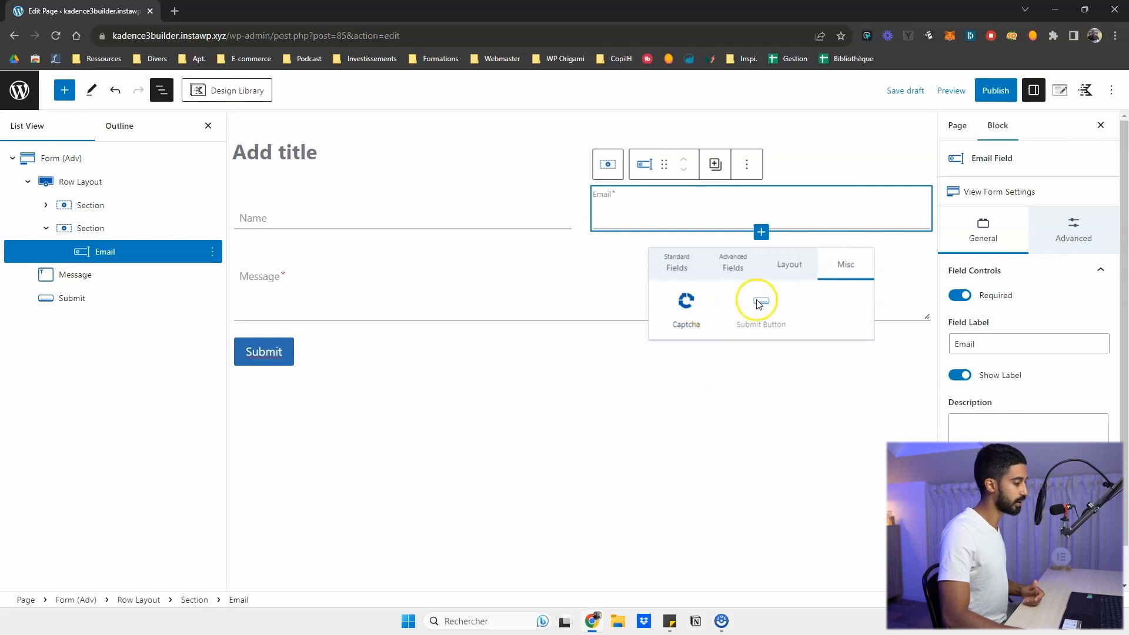
- Insert a Text (Adv) block between the Name/Email row and the Message field, reading "I am a title"
left_click(582, 239)
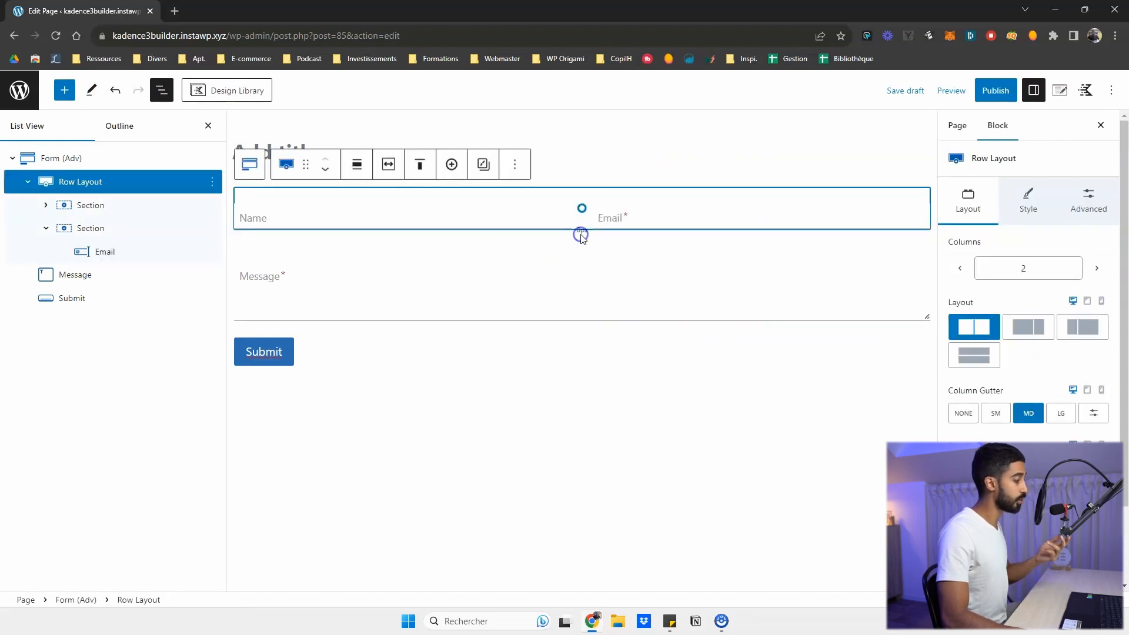
left_click(583, 238)
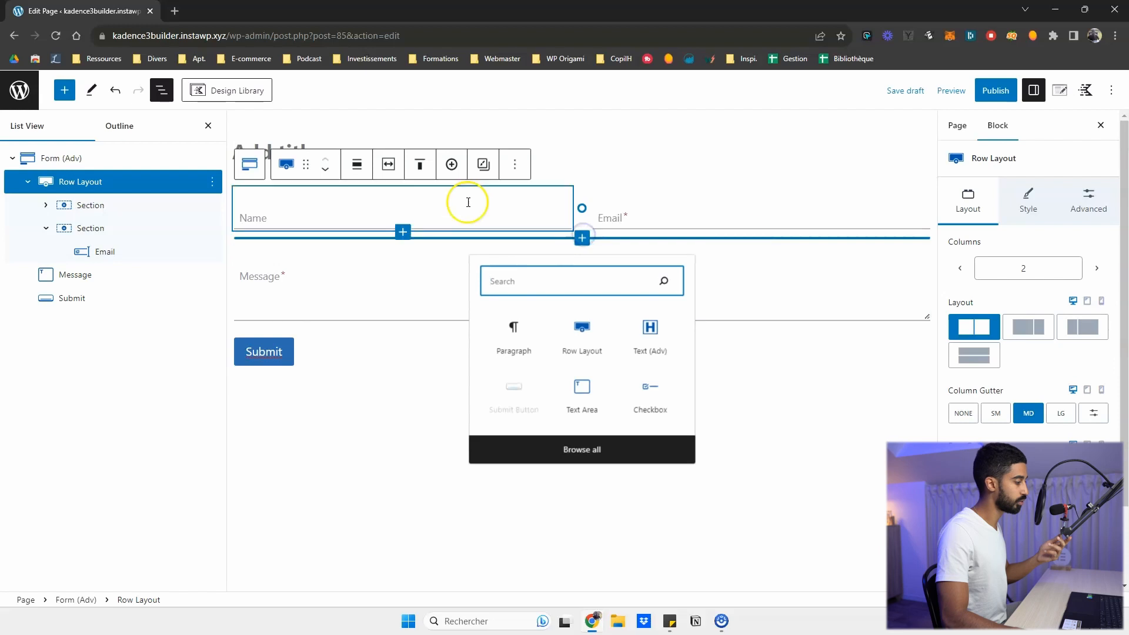
left_click(540, 448)
scroll(118, 283, "down", 2)
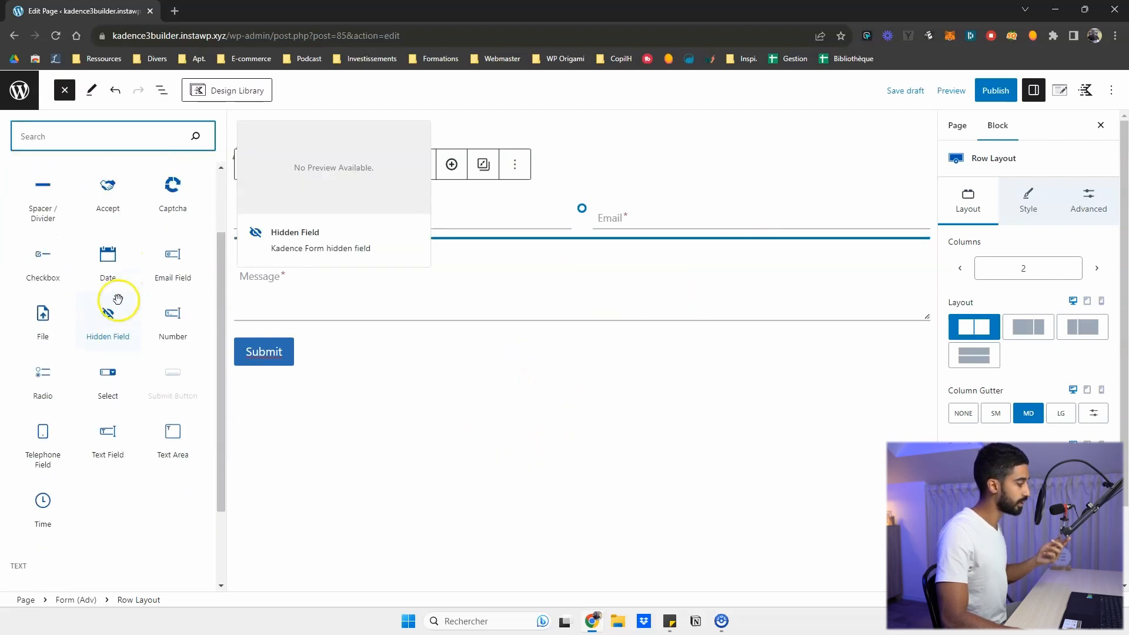
scroll(147, 264, "up", 2)
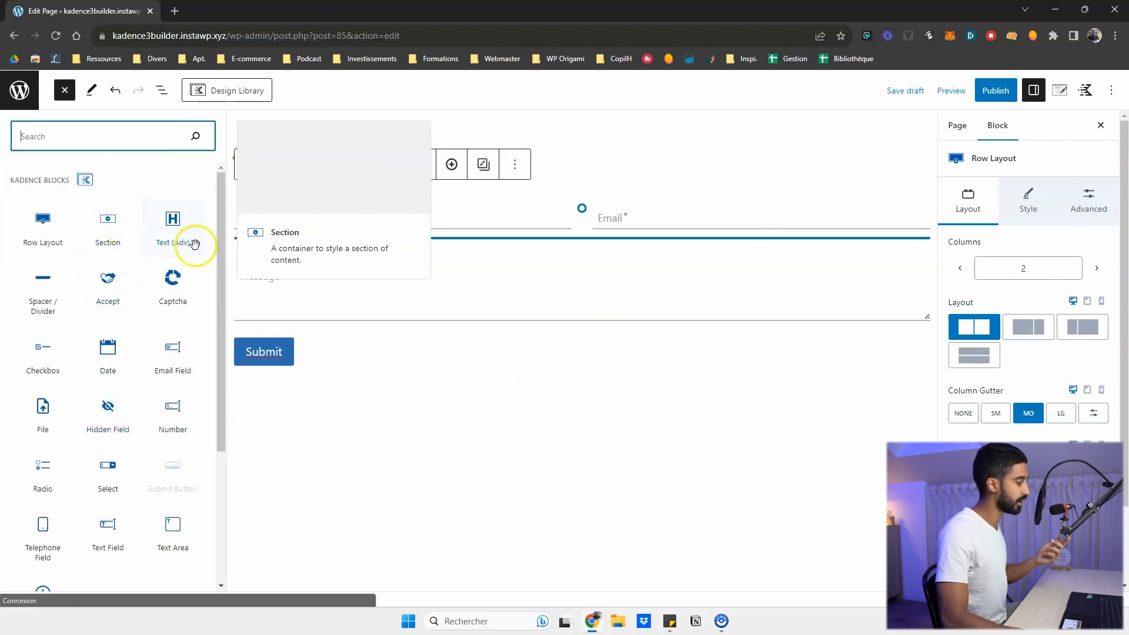
left_click(141, 265)
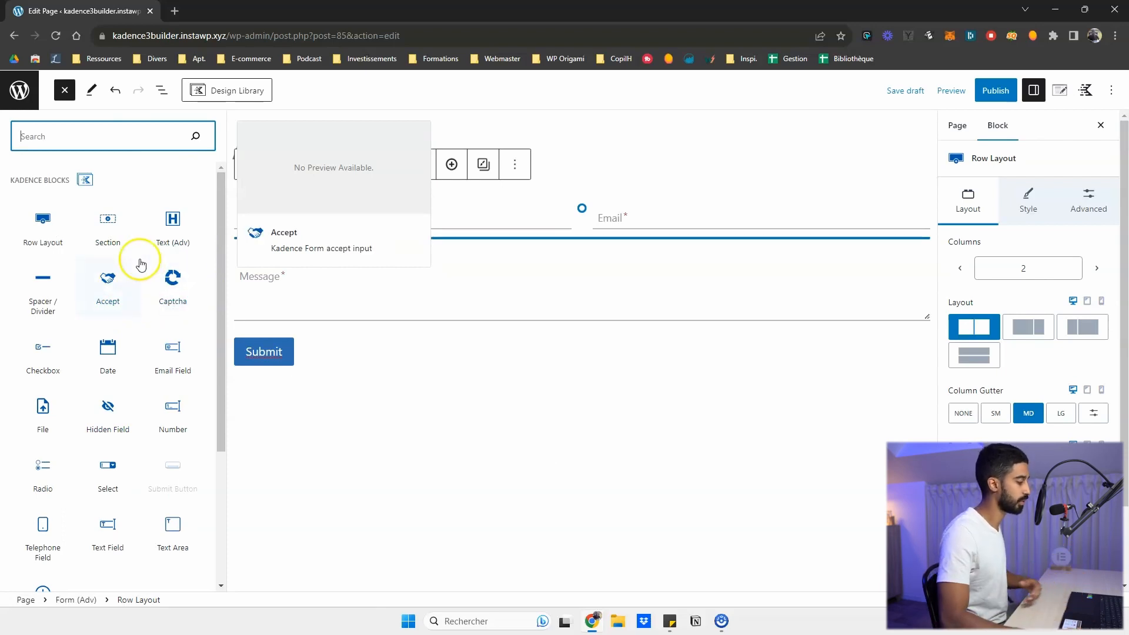
left_click(179, 226)
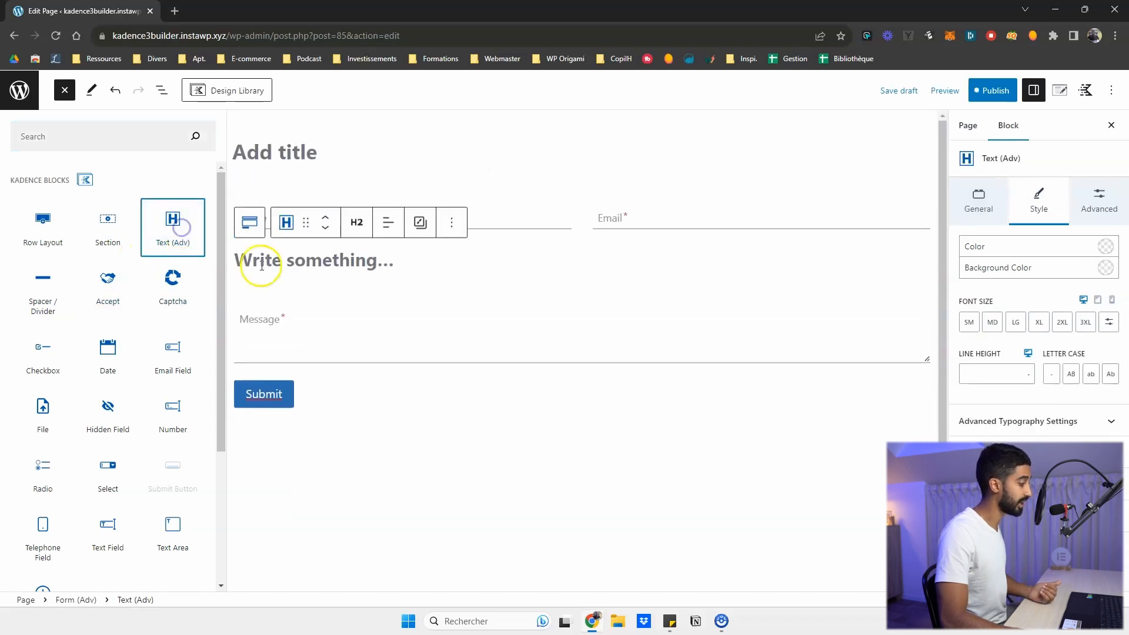
left_click(338, 262)
type("I ama")
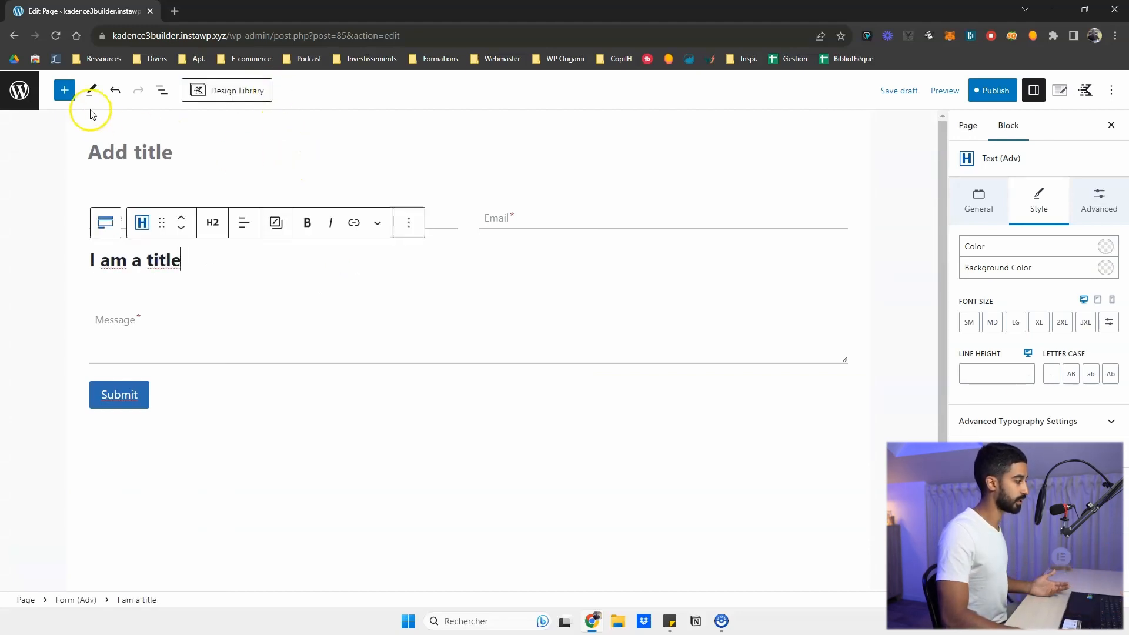
- Review the full list of blocks that can be inserted inside the form
left_click(65, 91)
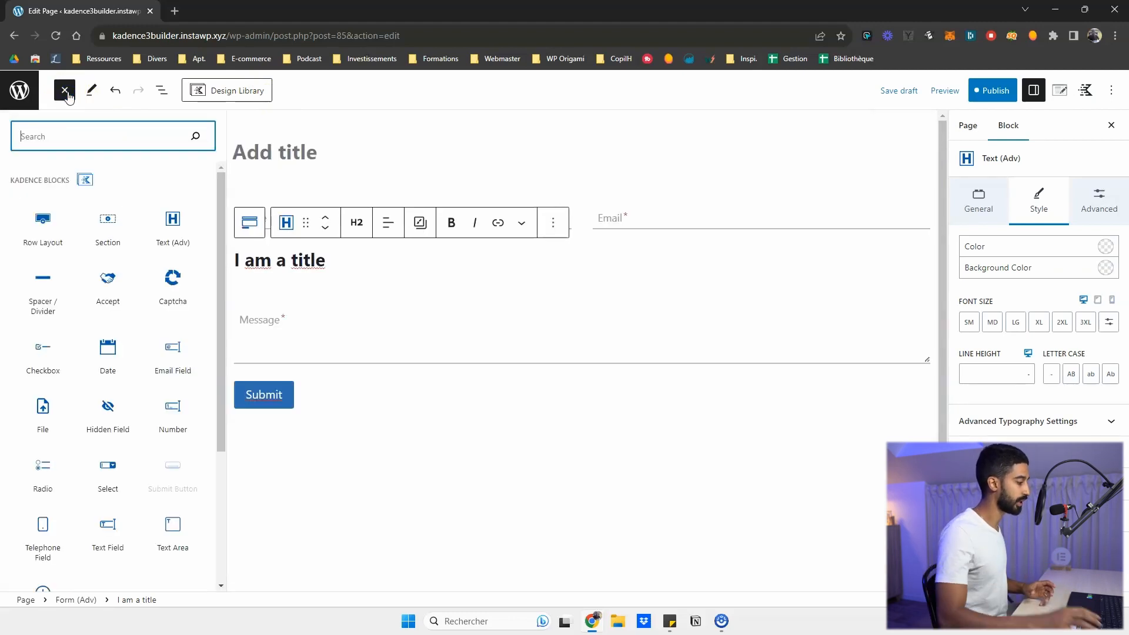
left_click(305, 262)
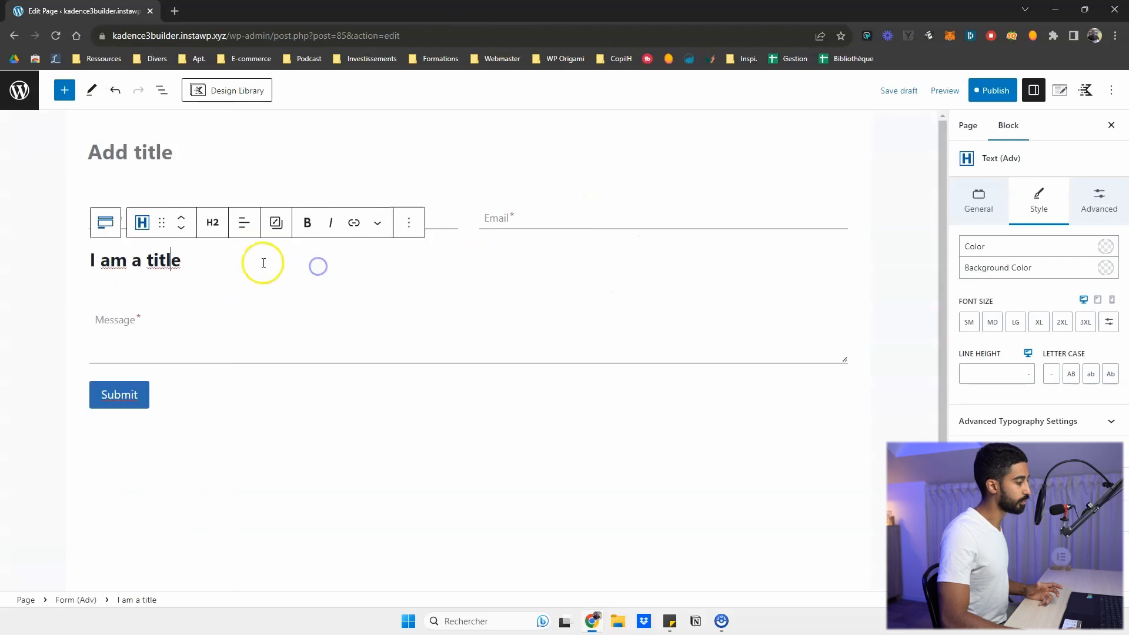
left_click(65, 91)
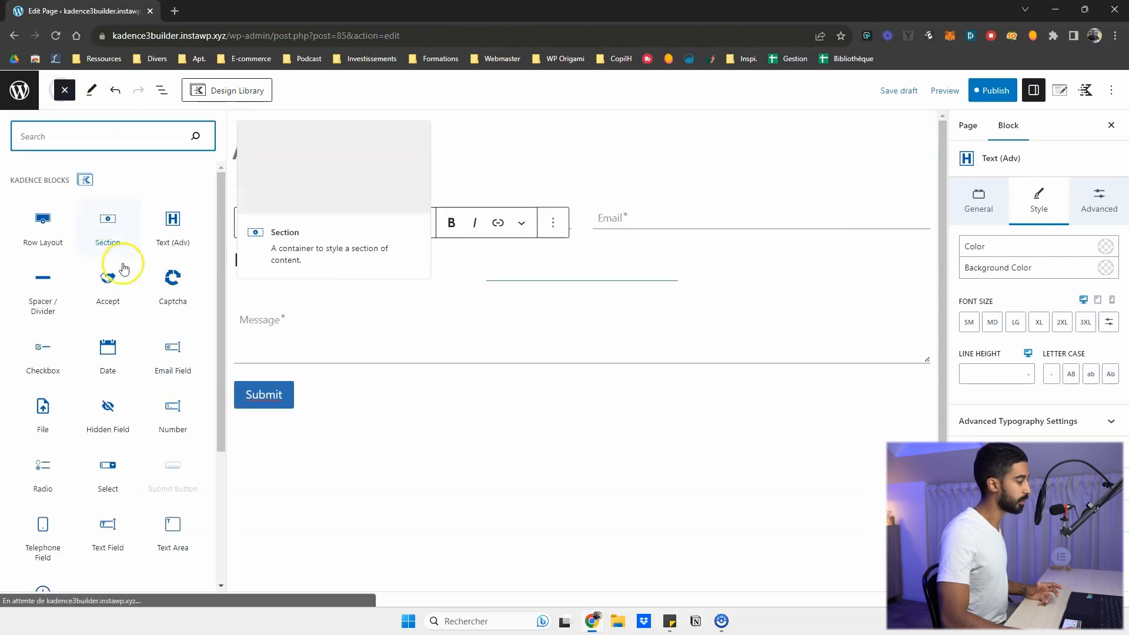
scroll(99, 302, "down", 2)
scroll(94, 291, "up", 2)
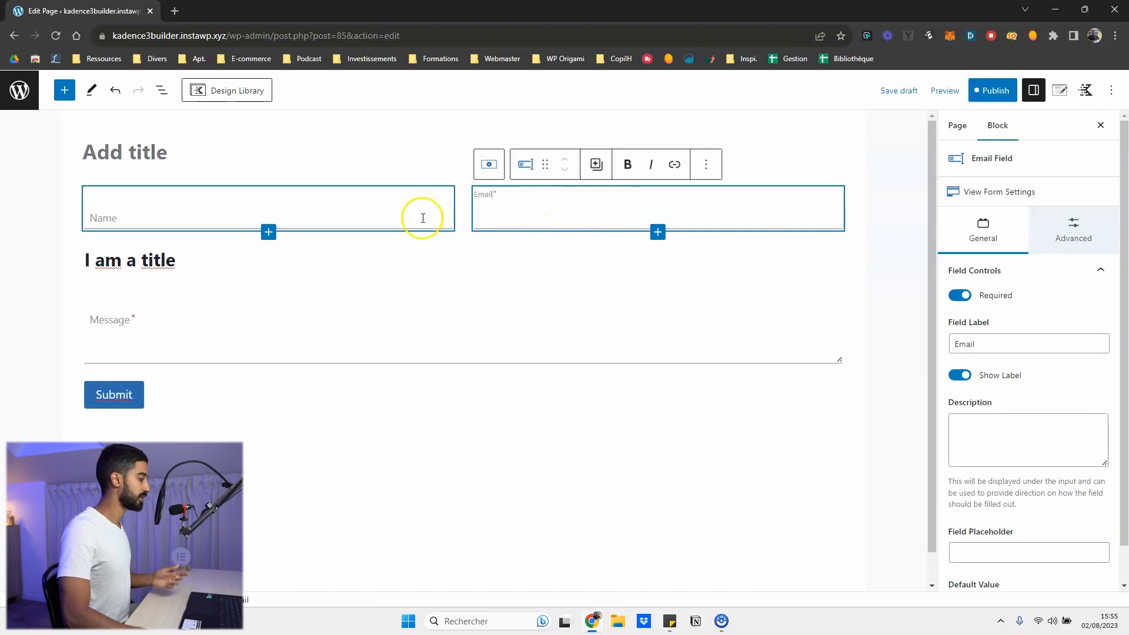
- Examine the field settings of the form's Name, Email and Message fields one after another
left_click(422, 219)
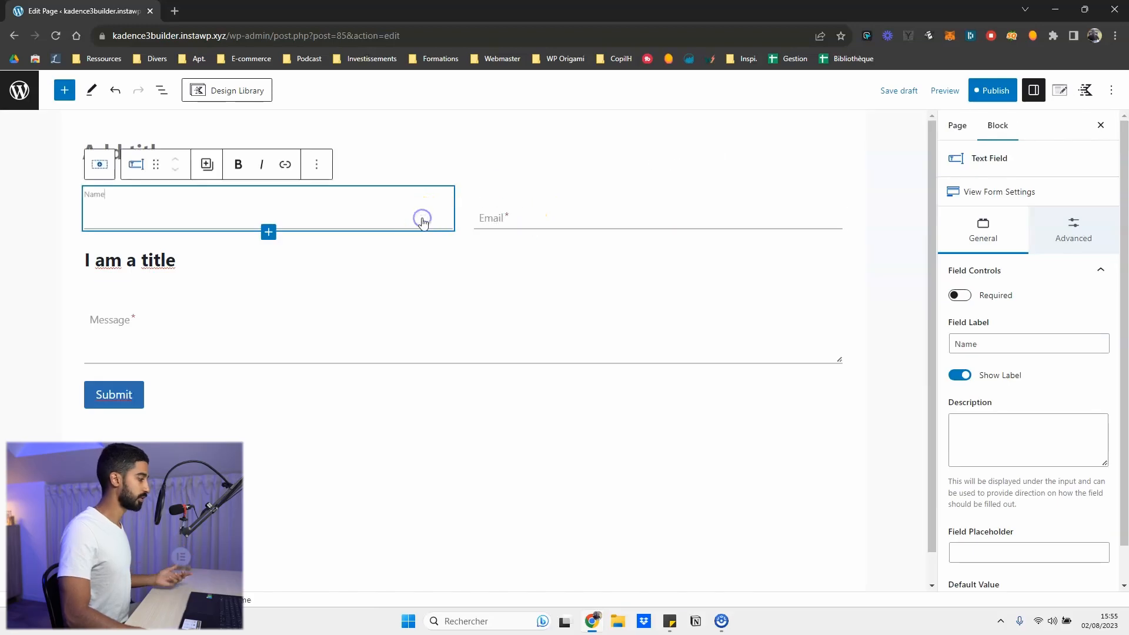
left_click(517, 213)
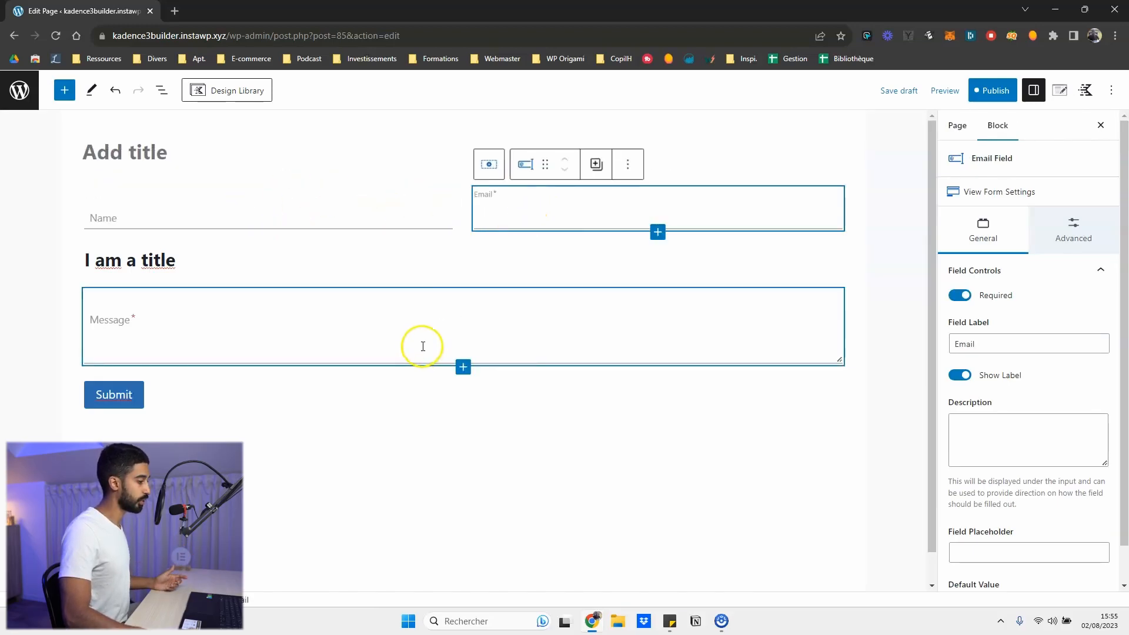
left_click(422, 346)
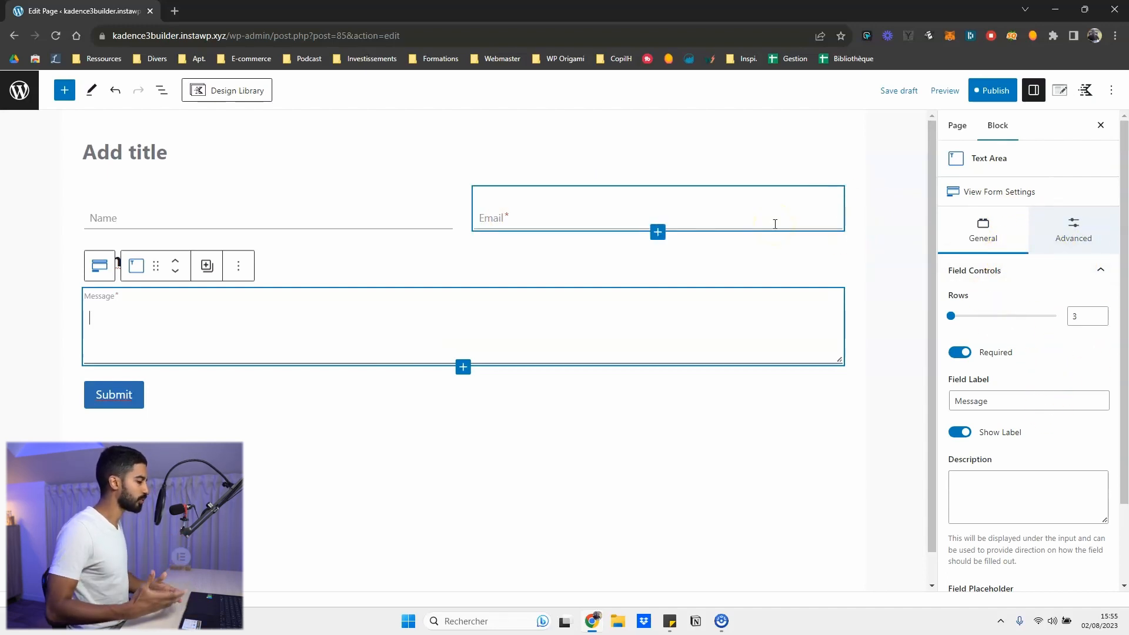
left_click(70, 98)
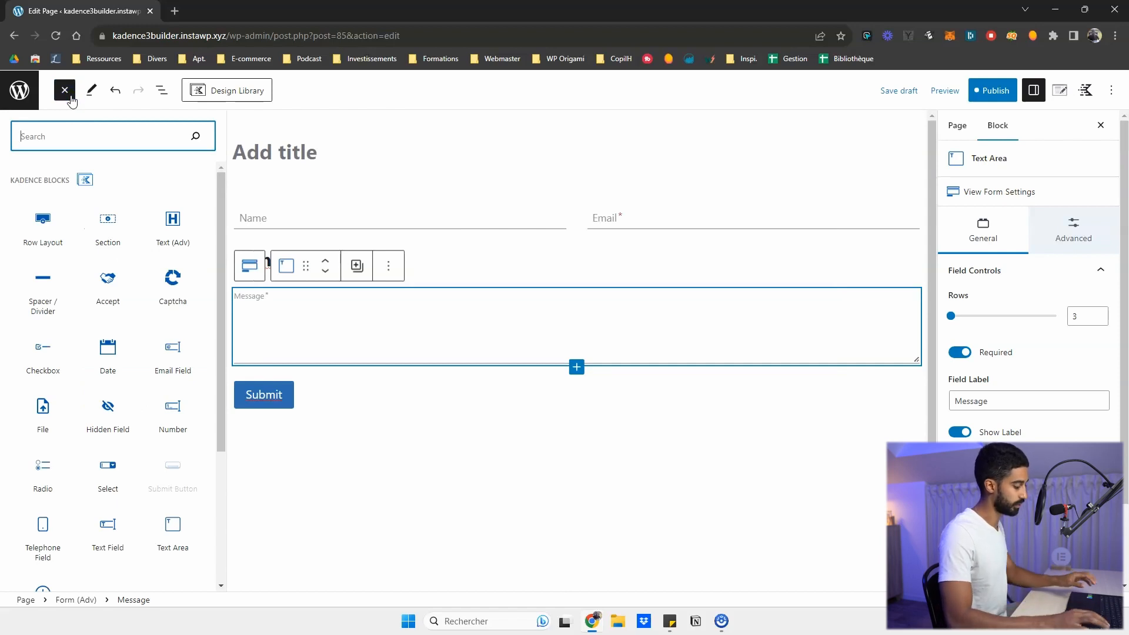
type("form")
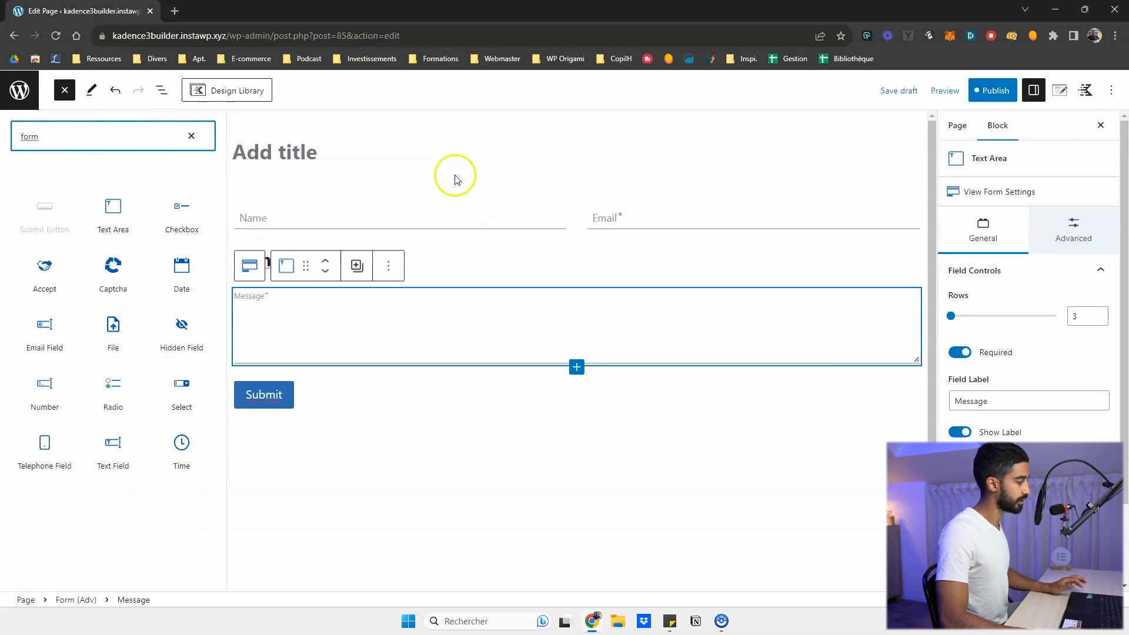
left_click(427, 155)
- Search the blocks for "form" outside the existing form and insert the basic Form block below its Submit button
left_click(381, 433)
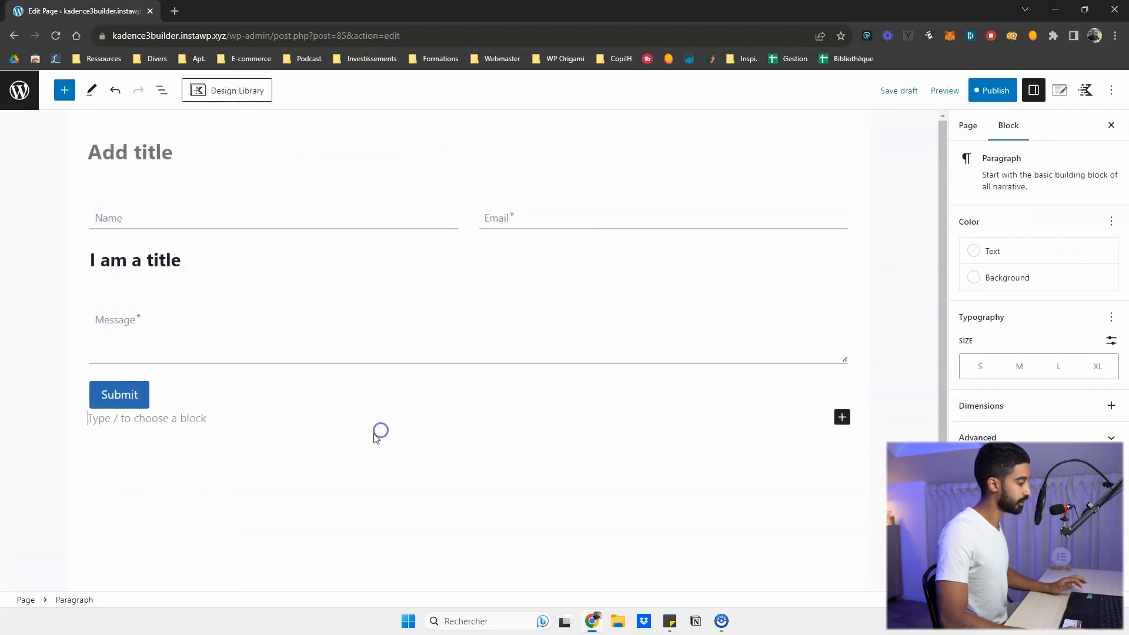
left_click(63, 87)
type("form")
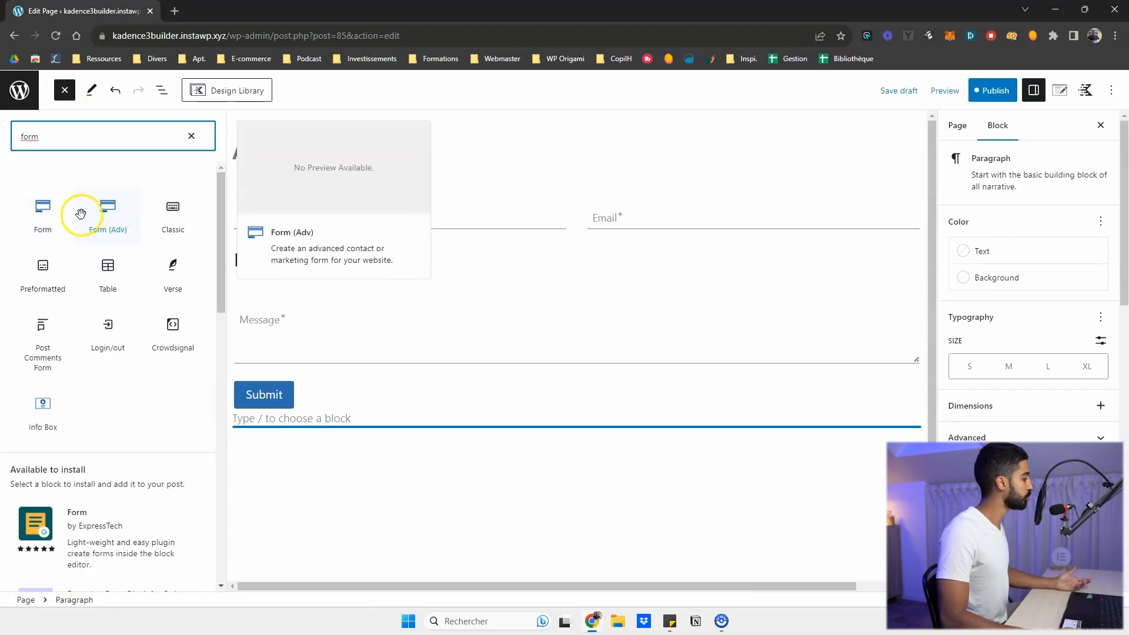
left_click(39, 215)
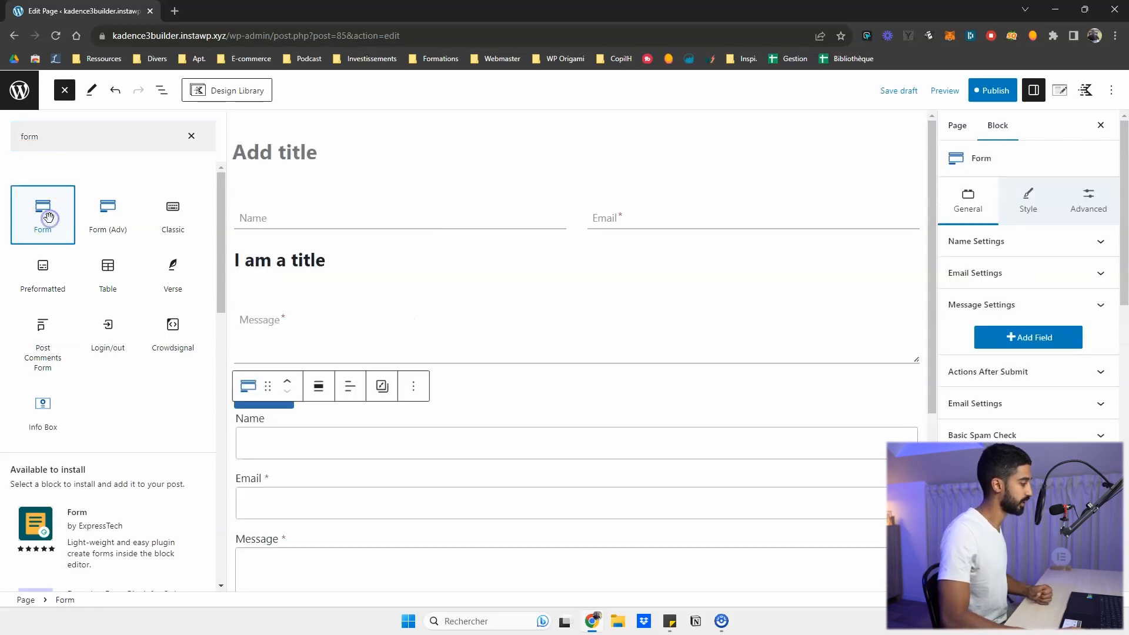
- Examine how the Name, Email and Message fields of the basic form are selected and configured
scroll(317, 370, "down", 2)
left_click(350, 315)
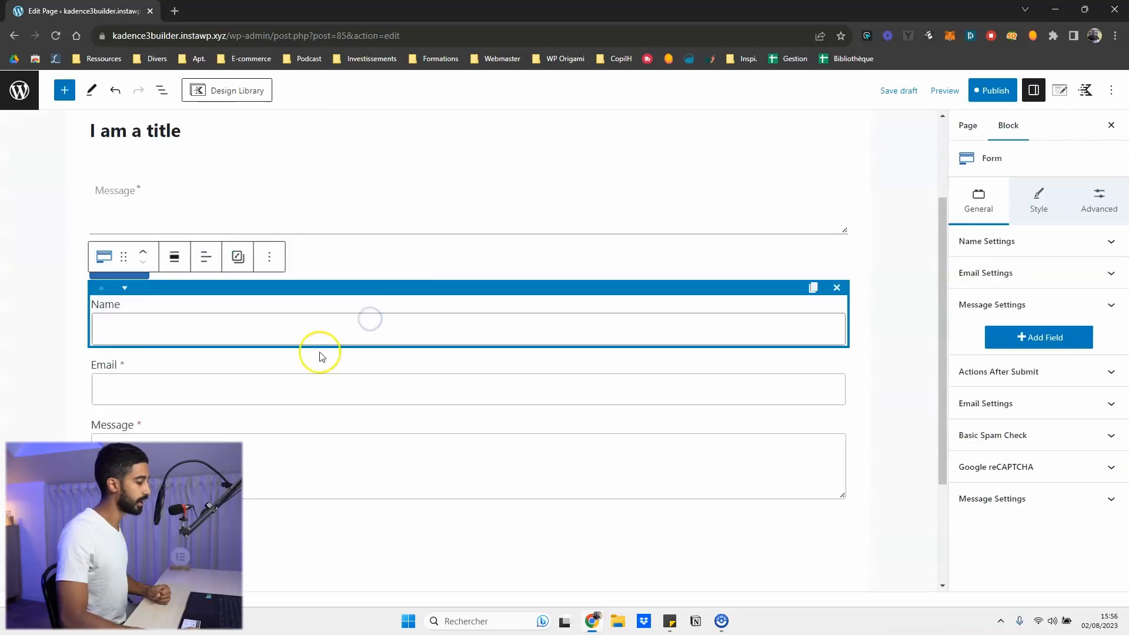
left_click(301, 371)
left_click(278, 428)
left_click(217, 353)
left_click(297, 304)
left_click(340, 368)
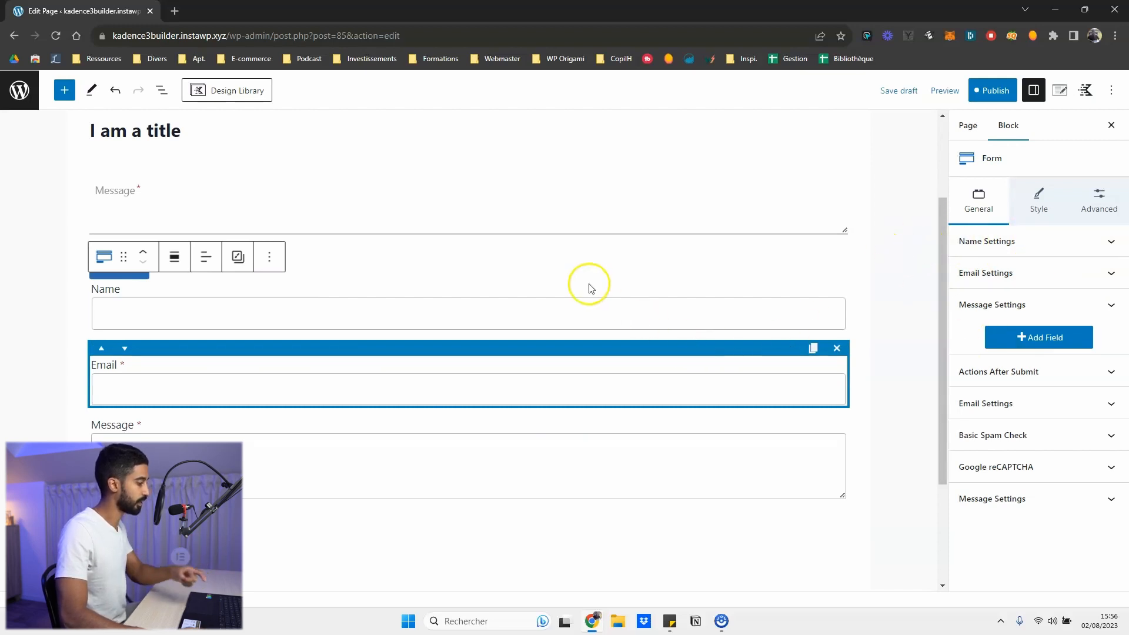
left_click(559, 292)
left_click(370, 360)
left_click(340, 427)
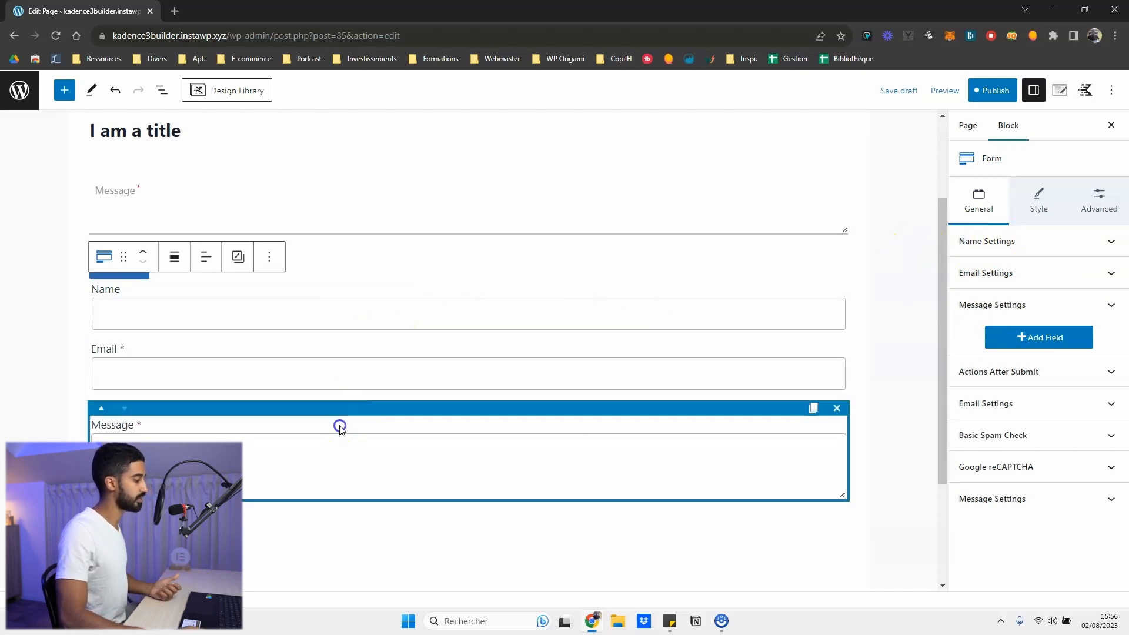
- Compare by selecting the advanced form's Name, Email and Message fields and viewing their individual block settings
scroll(320, 303, "up", 2)
left_click(358, 213)
left_click(555, 222)
left_click(440, 336)
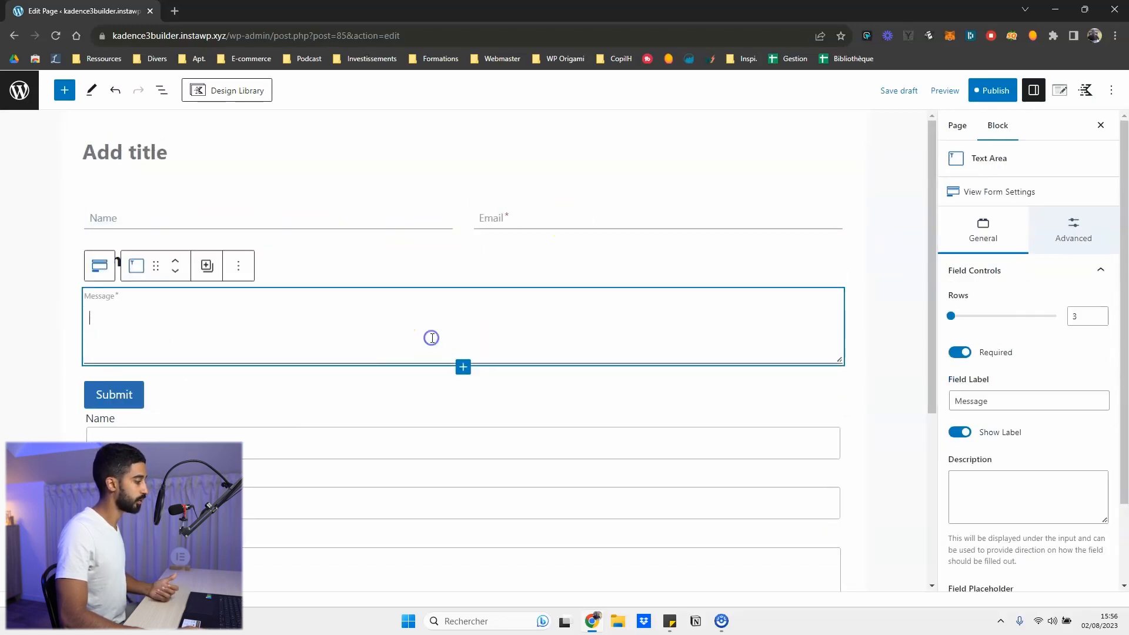
left_click(328, 205)
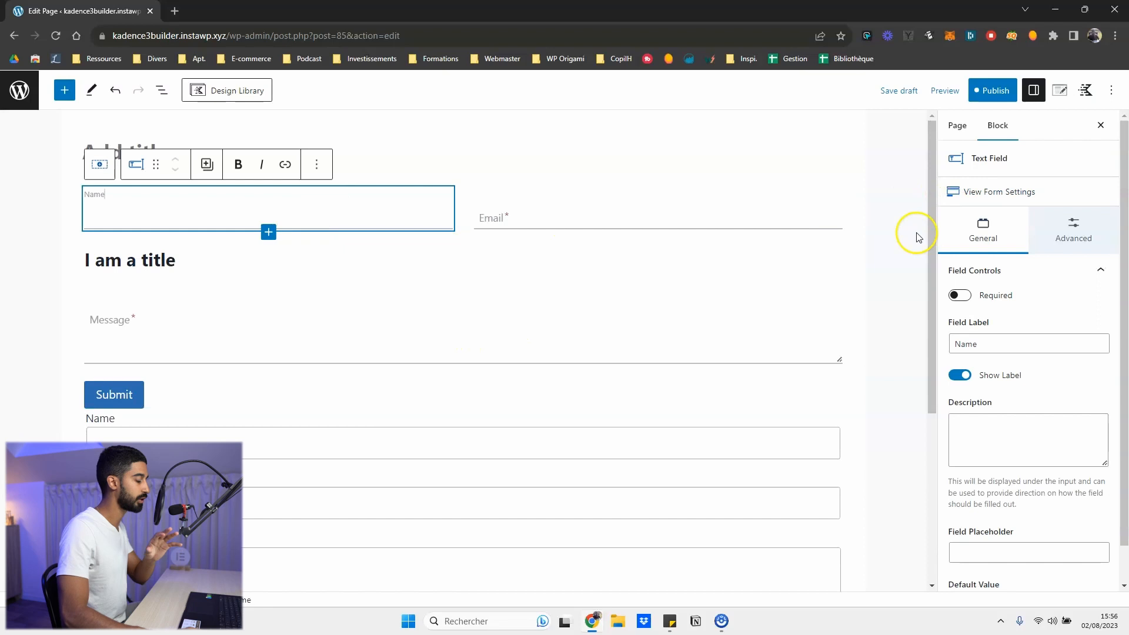
- Examine the advanced form's Email field controls, including the dynamic content option for its default value
left_click(644, 198)
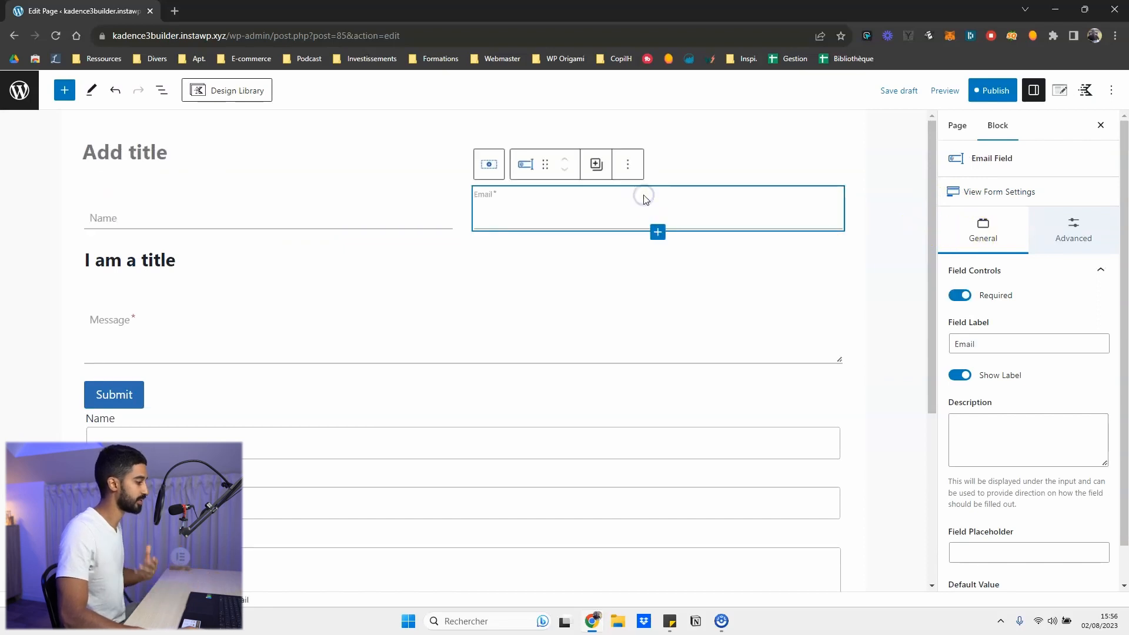
scroll(683, 241, "down", 1)
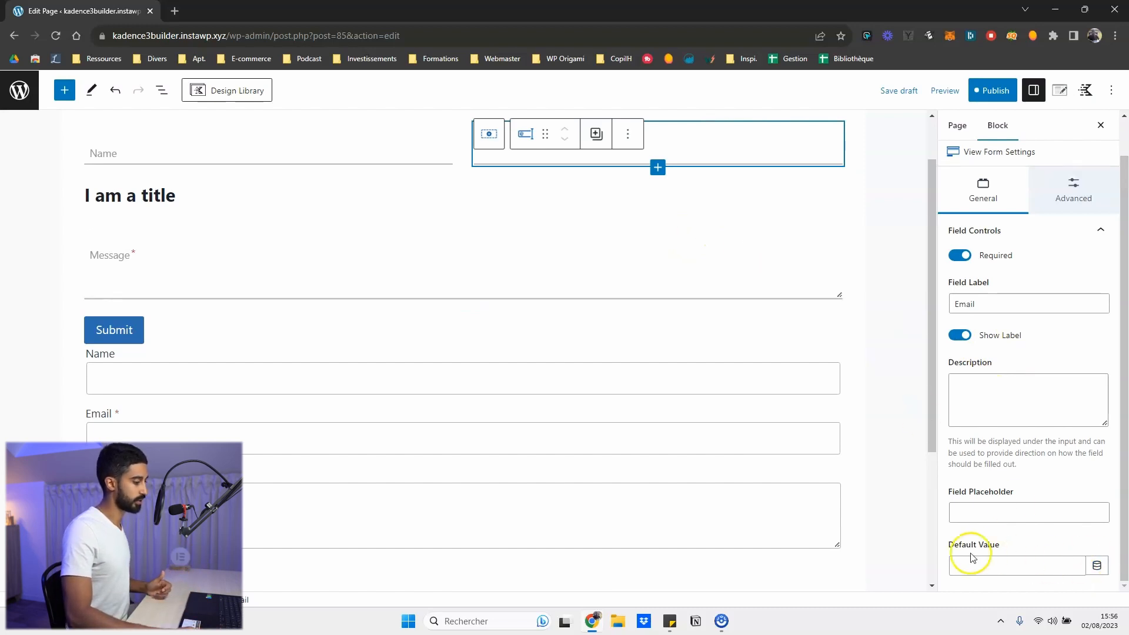
left_click(1095, 566)
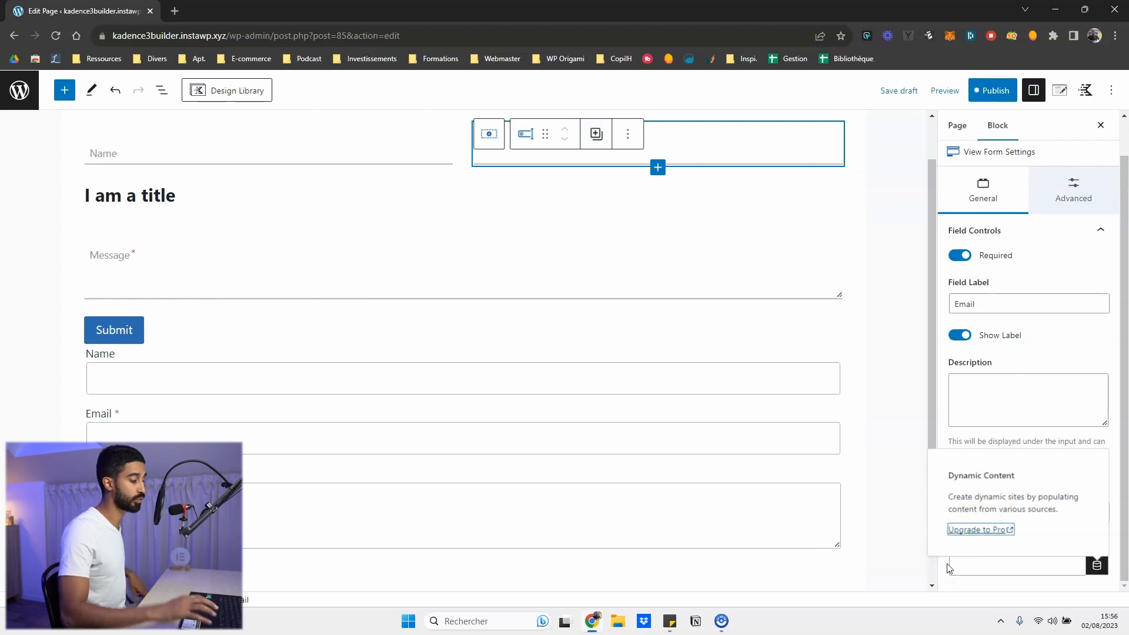
left_click(976, 566)
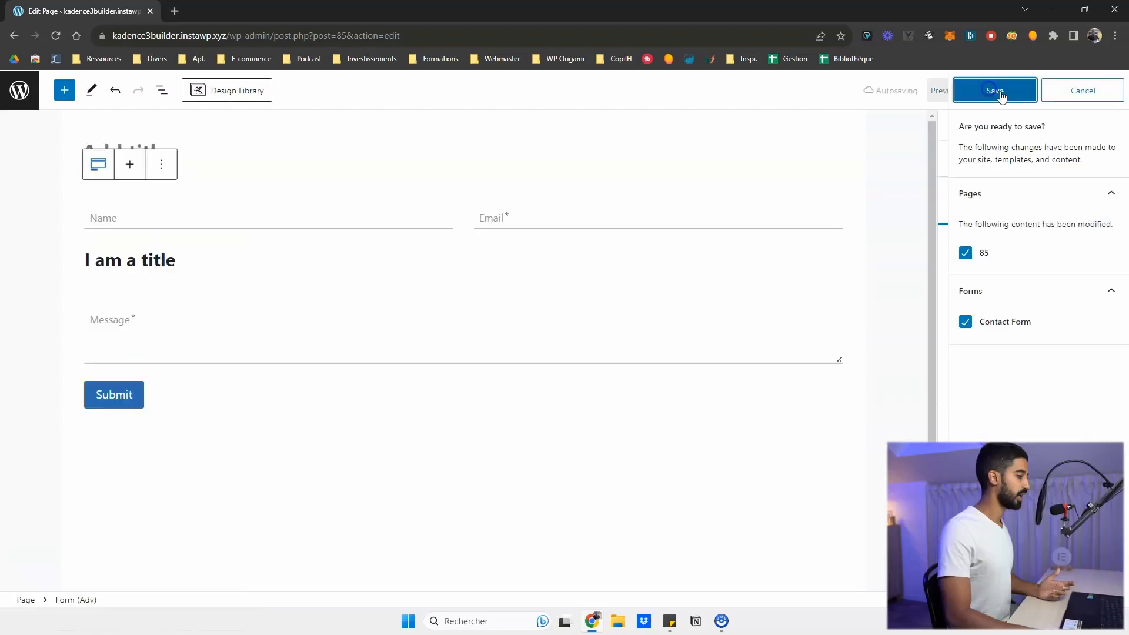
- Save the pending changes to the page and Contact Form, and publish the page
left_click(994, 90)
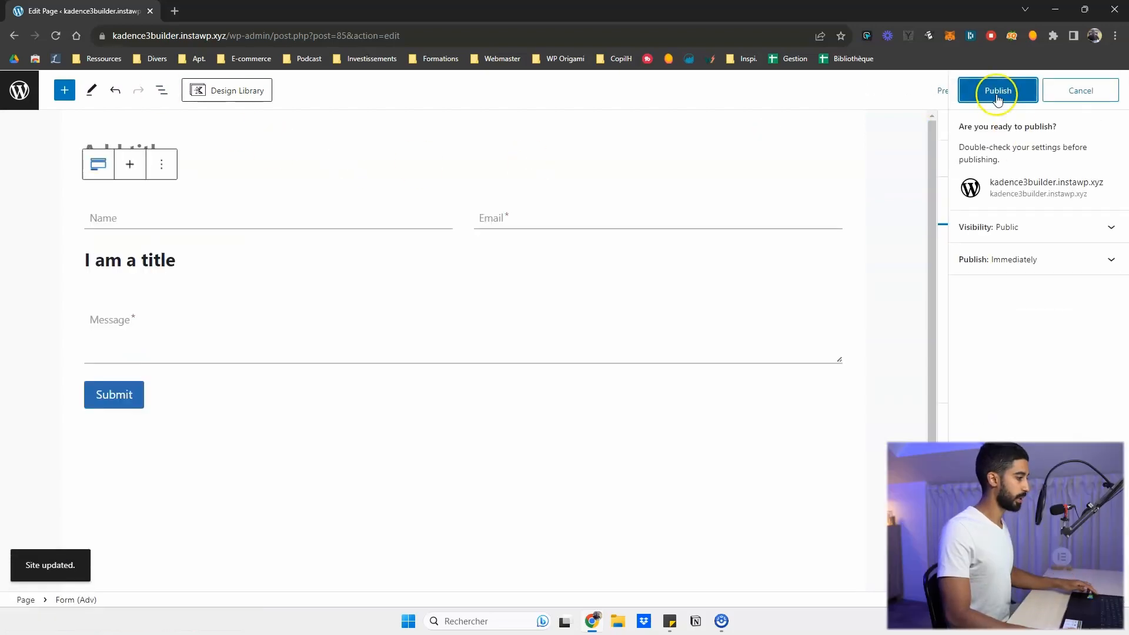
left_click(998, 94)
- Open the WordPress dashboard in a separate tab and view the Kadence Blocks list of all forms alongside the edited page
middle_click(22, 91)
left_click(20, 90)
mouse_move(94, 274)
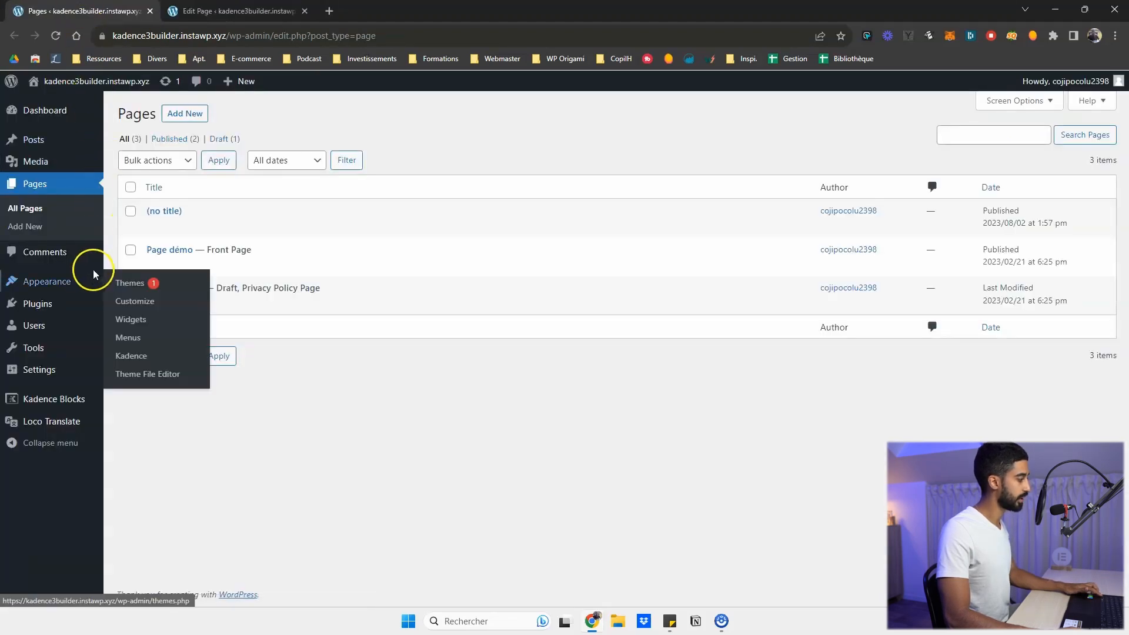
mouse_move(53, 396)
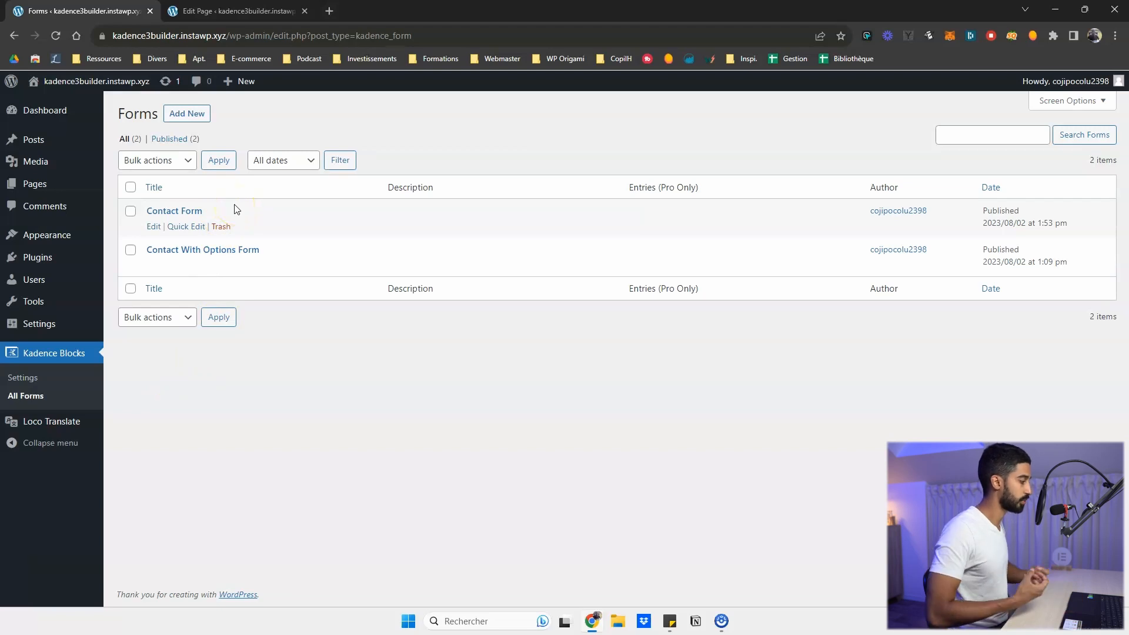
left_click(204, 199)
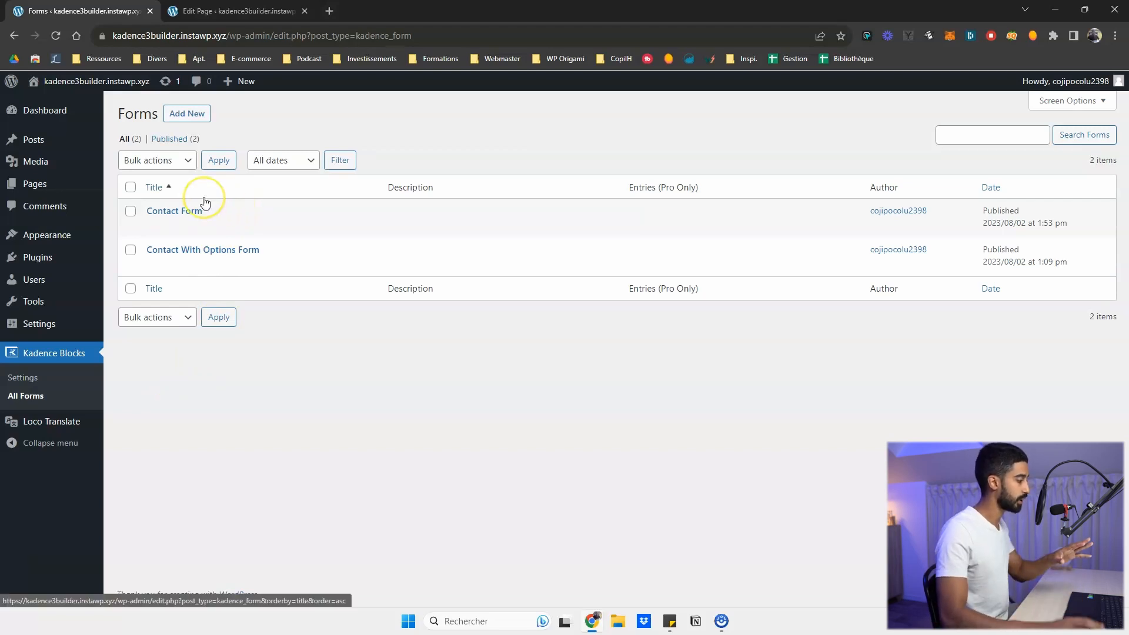
left_click(182, 12)
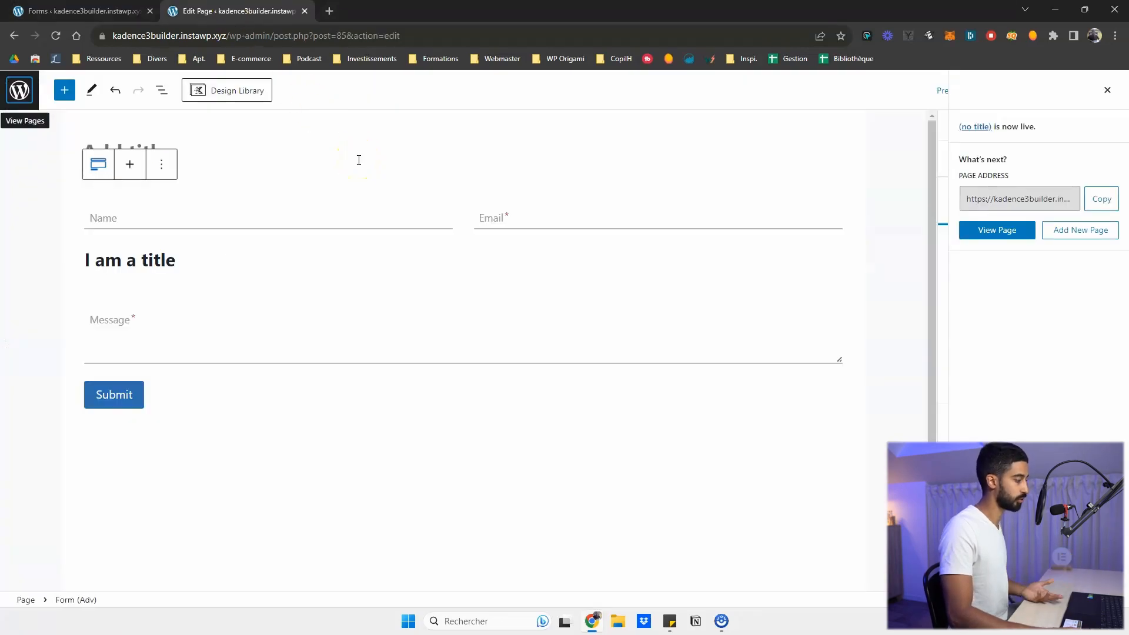
left_click(115, 12)
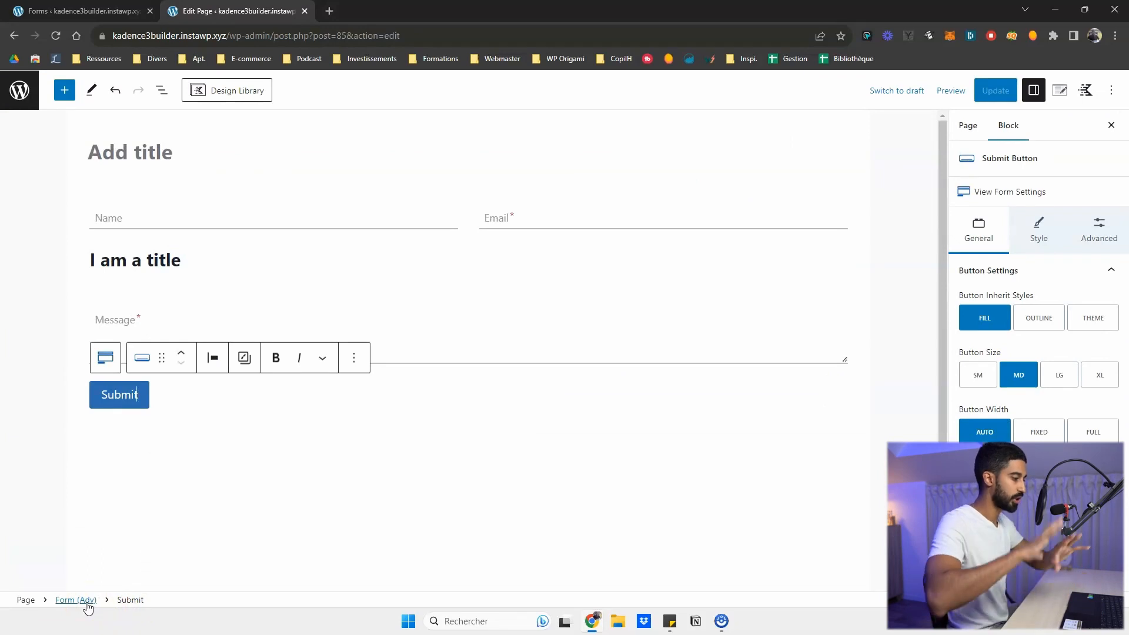
- Select the whole advanced form from its Submit button and look through the available submit actions
left_click(69, 604)
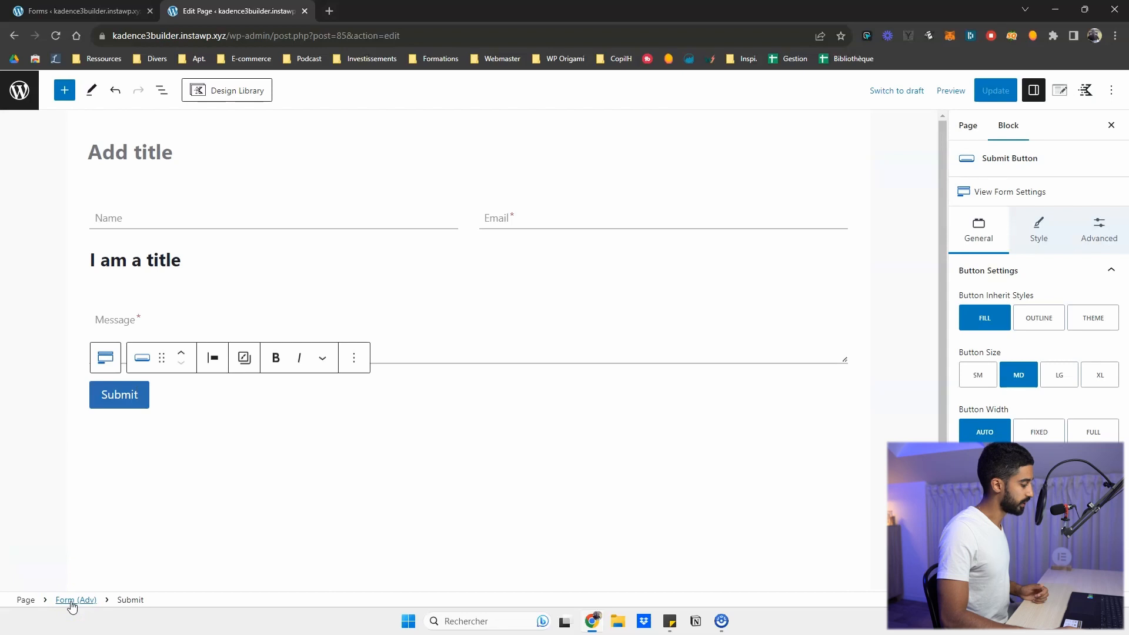
left_click(71, 602)
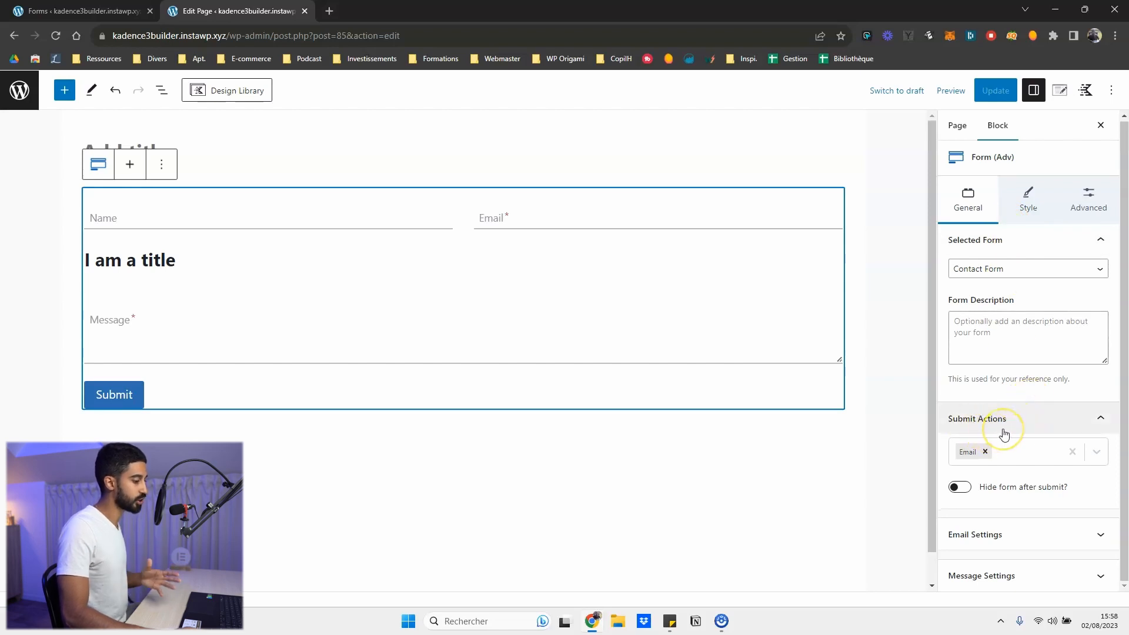
left_click(1005, 452)
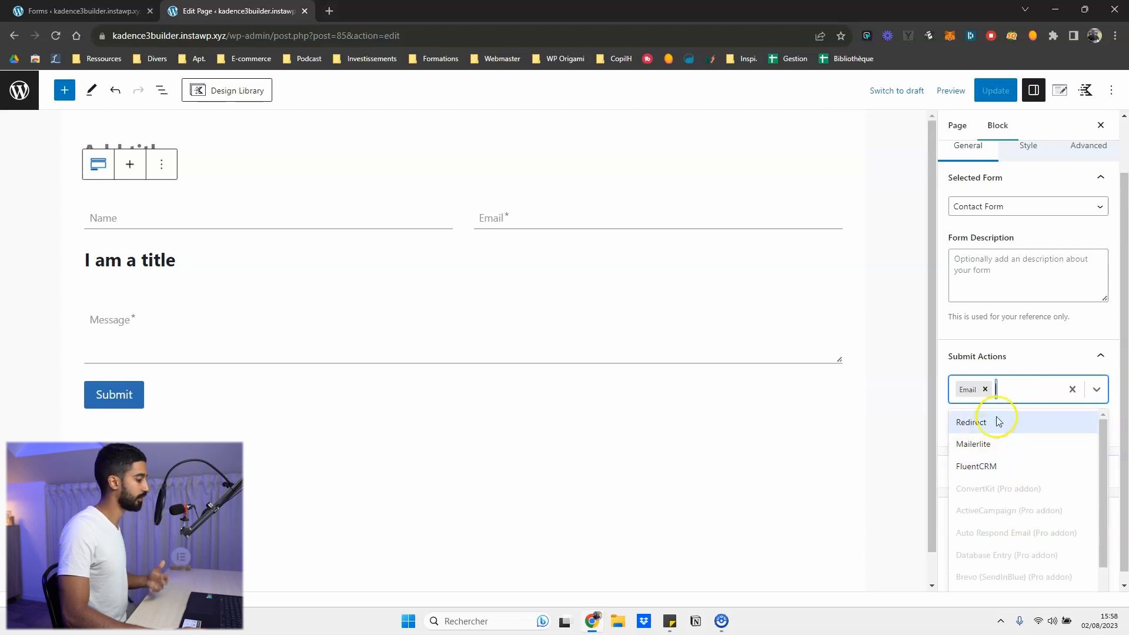
scroll(989, 447, "down", 1)
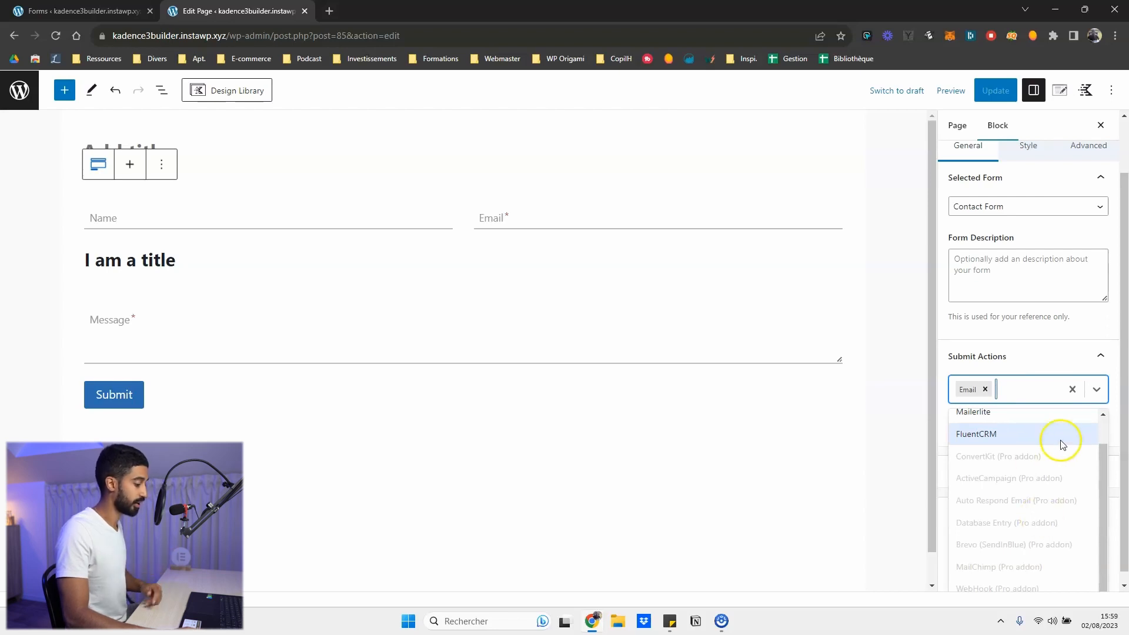
left_click(1095, 388)
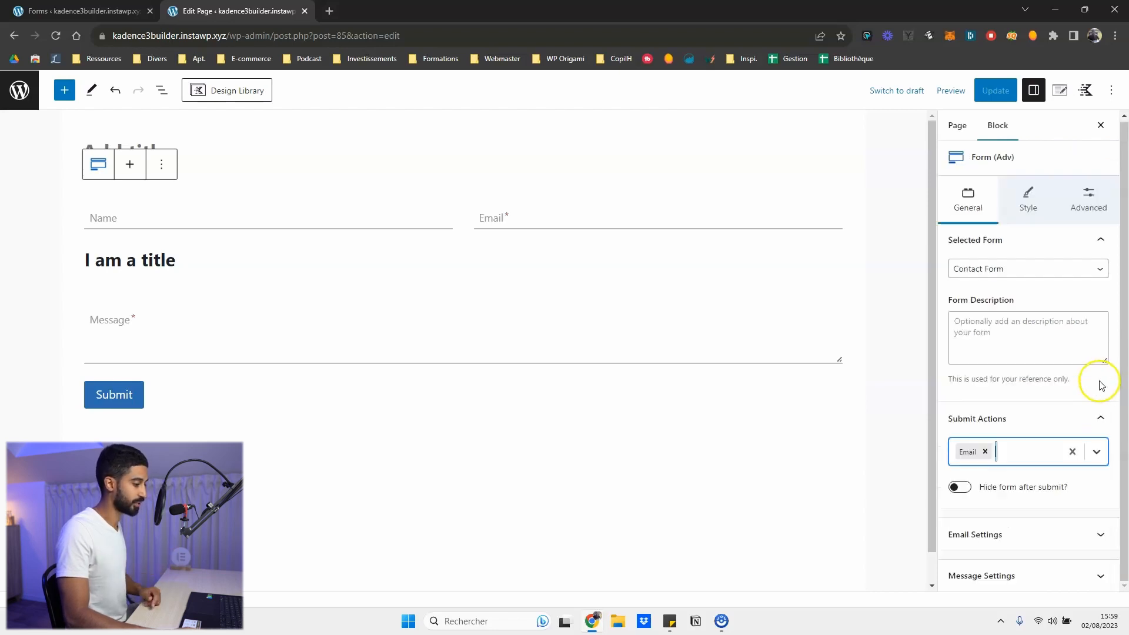
- Examine the advanced form's email settings and its input field style options
left_click(1000, 536)
scroll(988, 504, "down", 5)
scroll(992, 455, "up", 5)
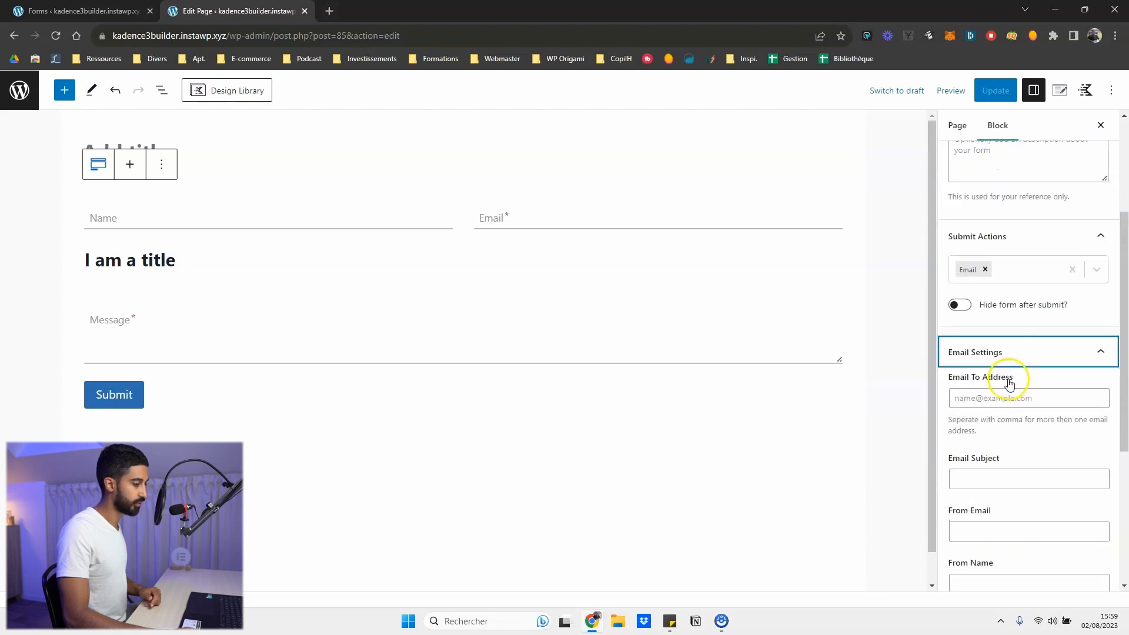
left_click(1010, 355)
left_click(1029, 202)
left_click(1034, 201)
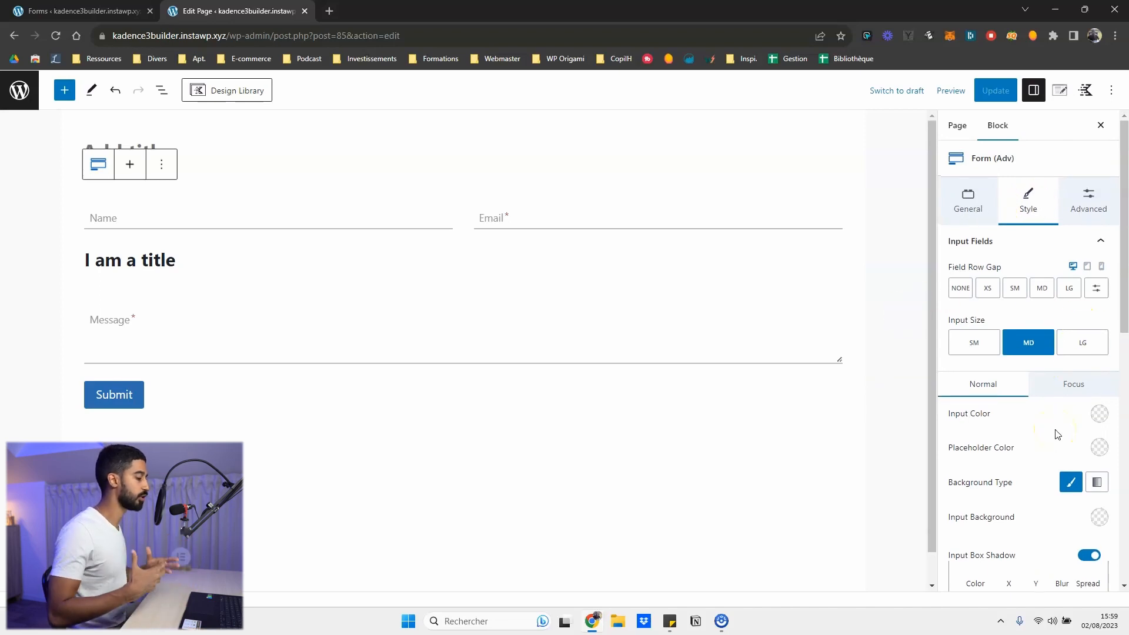
left_click(1007, 340)
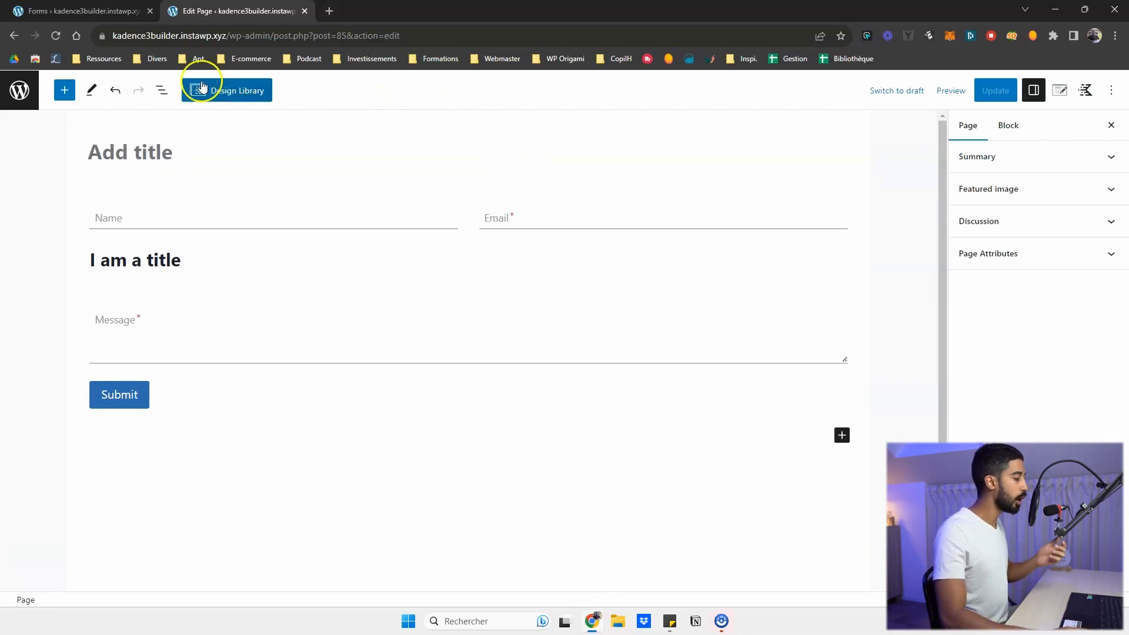
- Browse the Kadence blocks available for insertion and show the page's block structure in List View
left_click(64, 90)
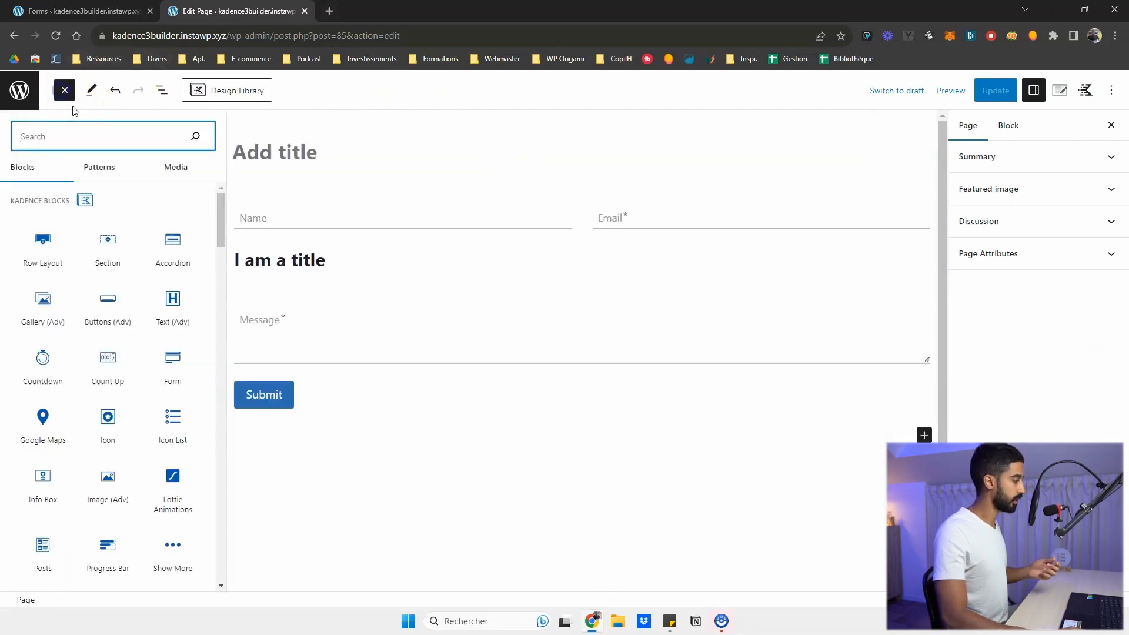
mouse_move(83, 250)
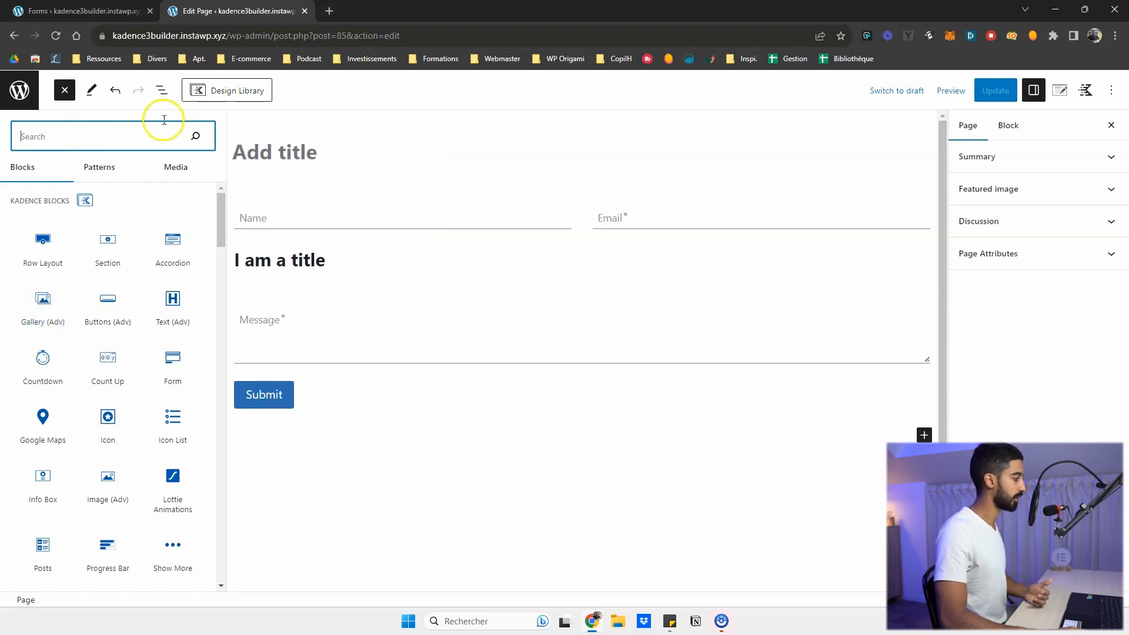
left_click(163, 91)
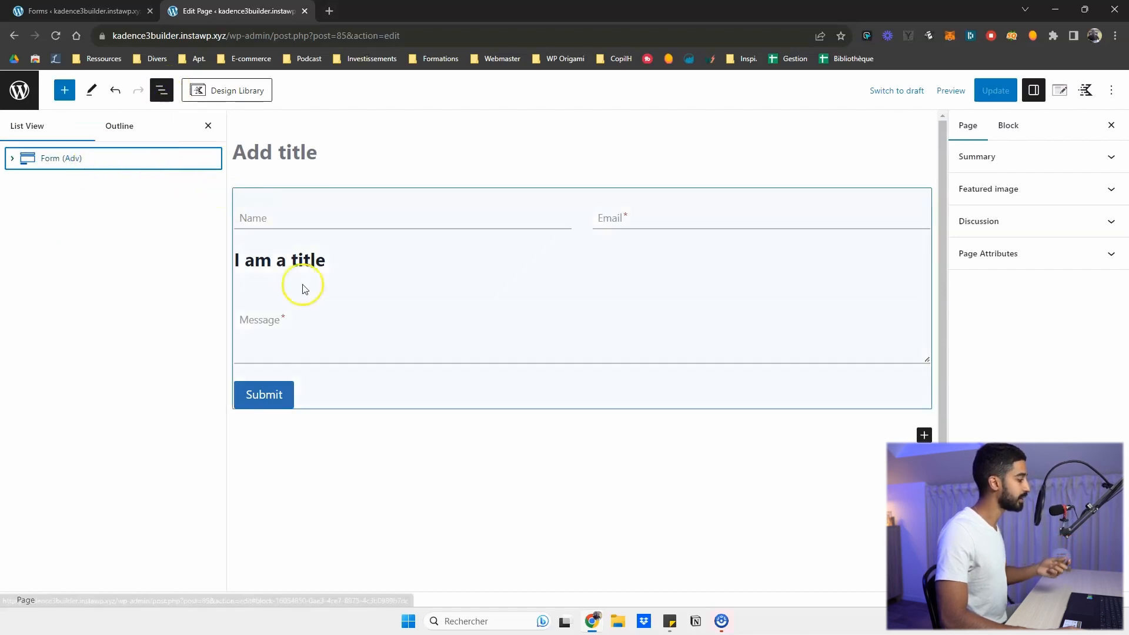
- Insert a Text (Adv) block below the advanced form with the text "I am title"
left_click(382, 428)
left_click(359, 436)
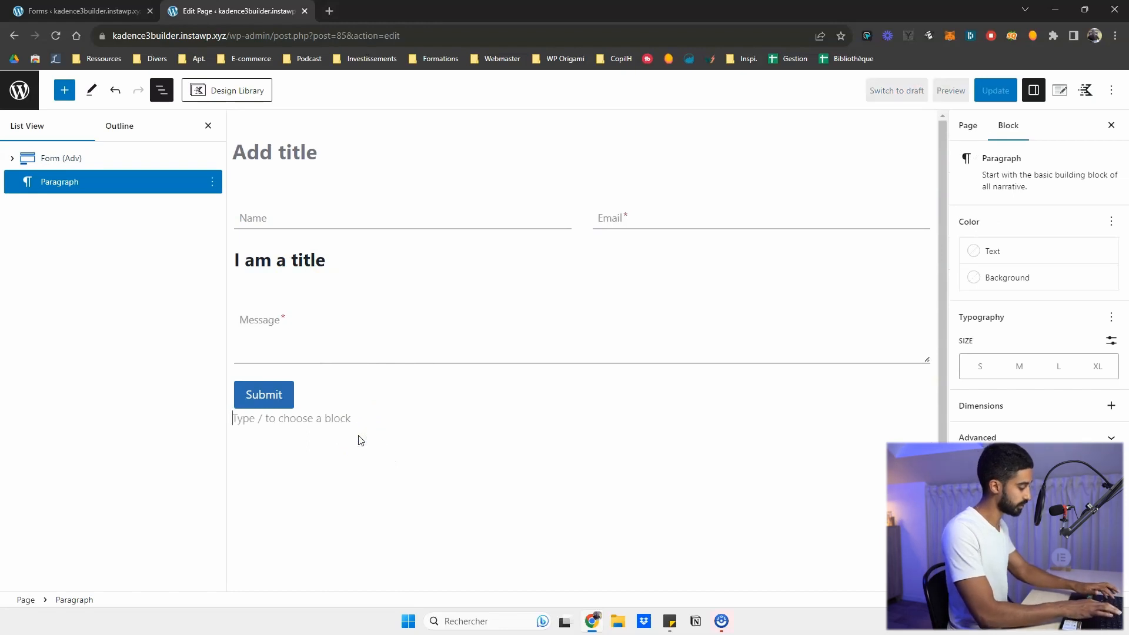
type("/te")
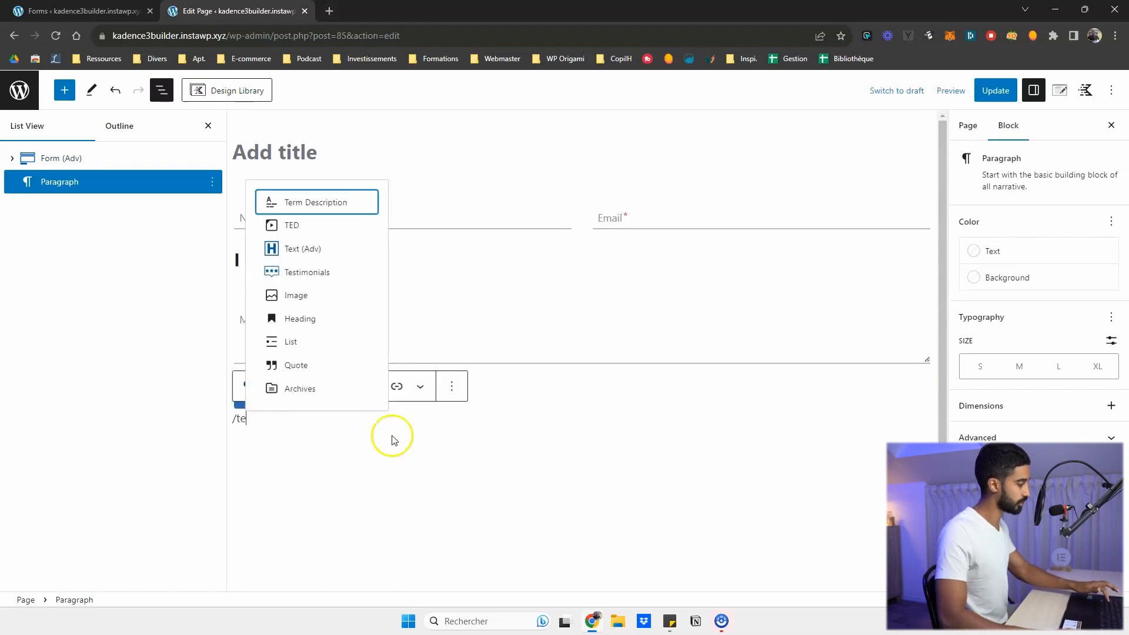
left_click(302, 248)
type("I a")
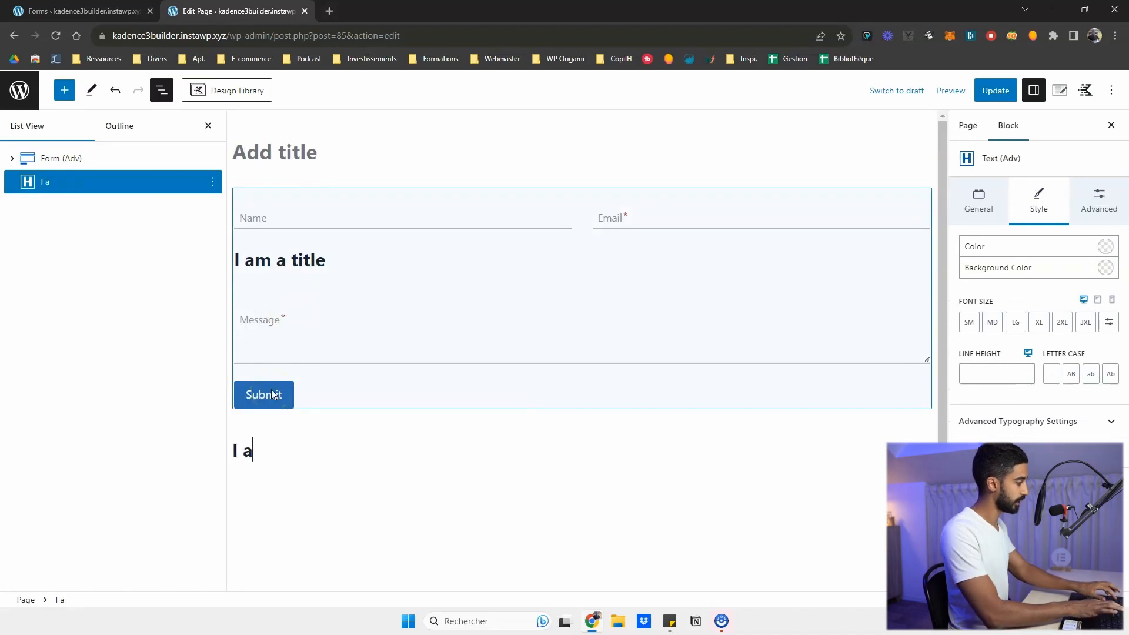
type("m title")
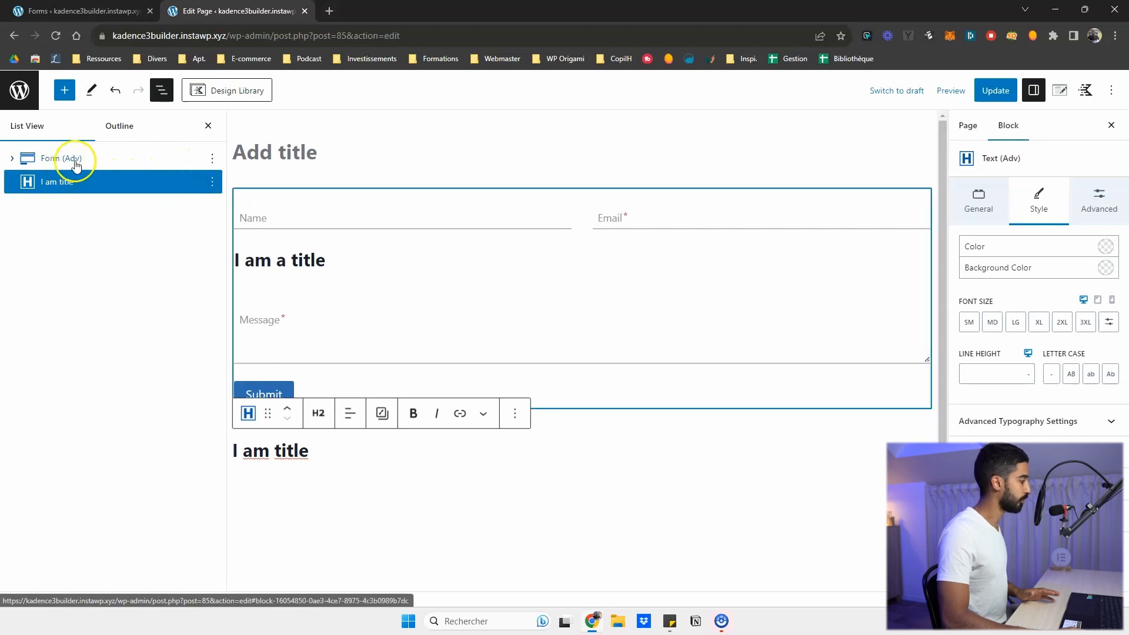
- Rename the "I am title" block as "Name" in the block list
left_click(142, 180)
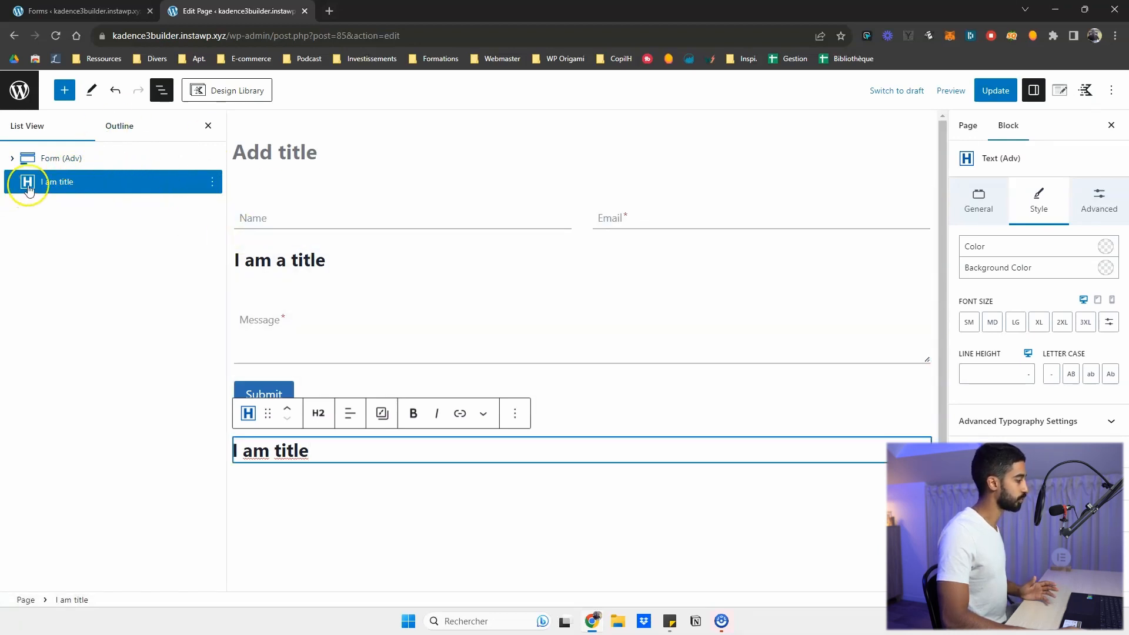
left_click(213, 182)
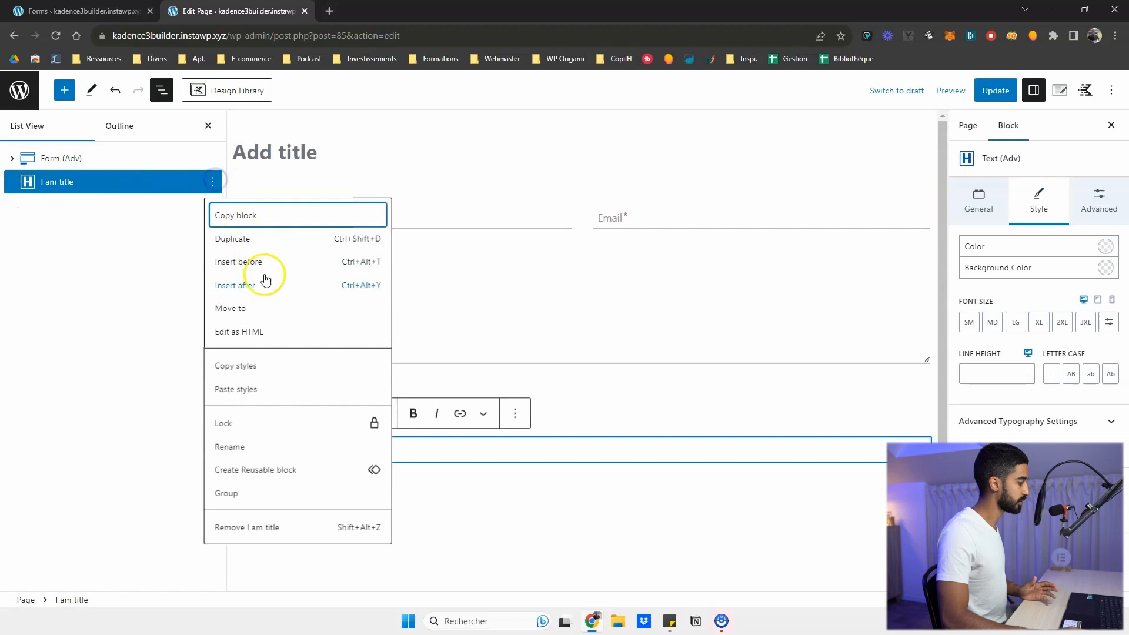
left_click(236, 454)
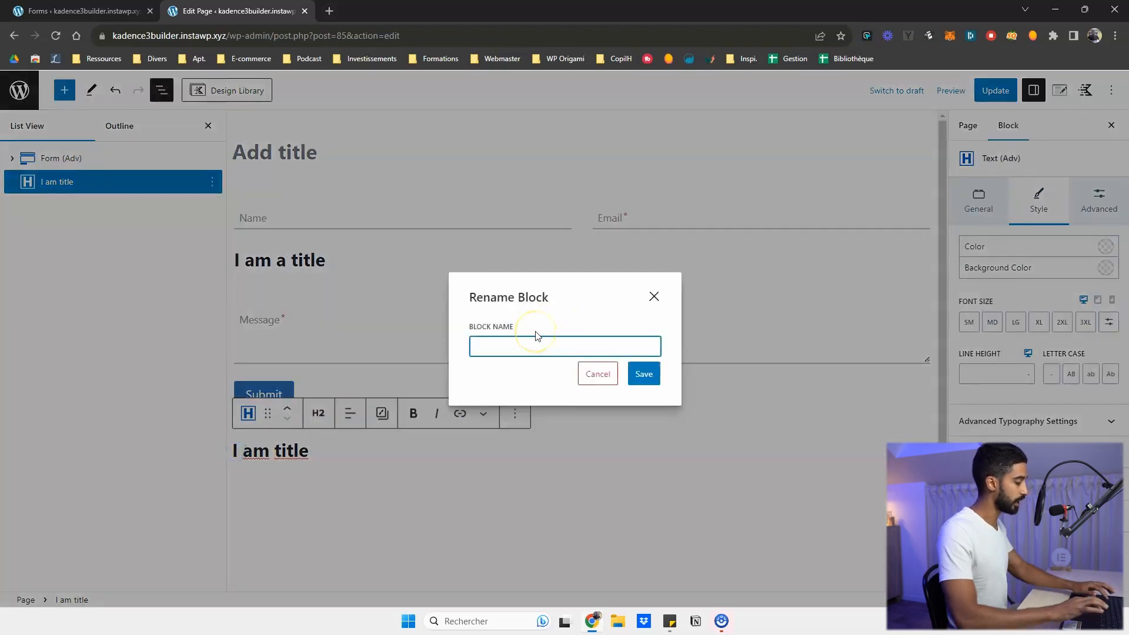
type("Nam")
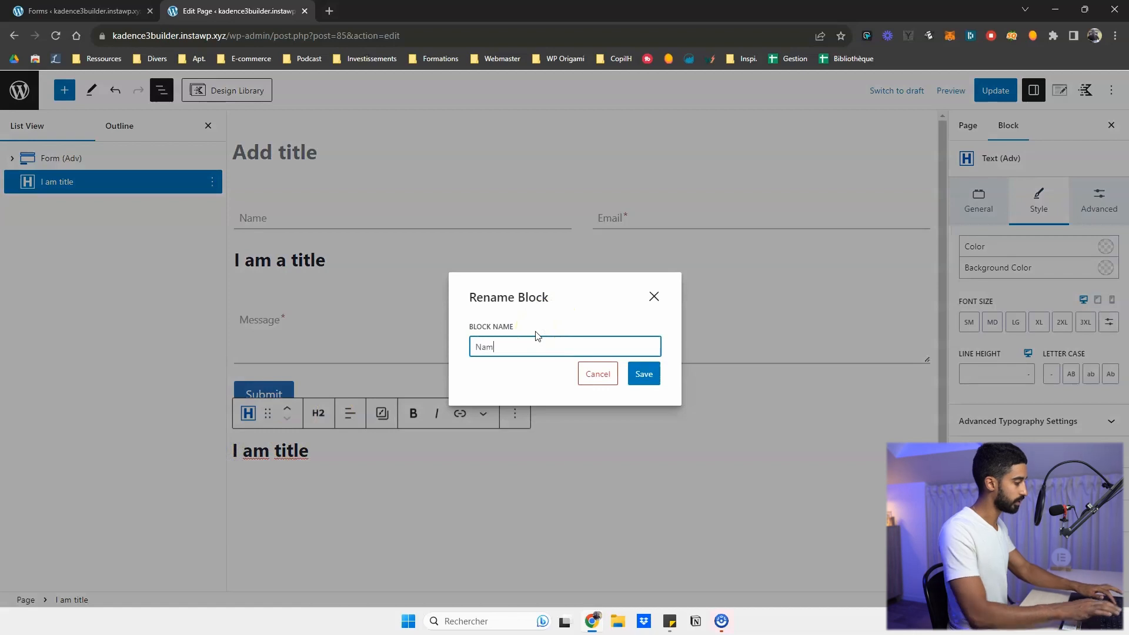
type("e")
left_click(645, 375)
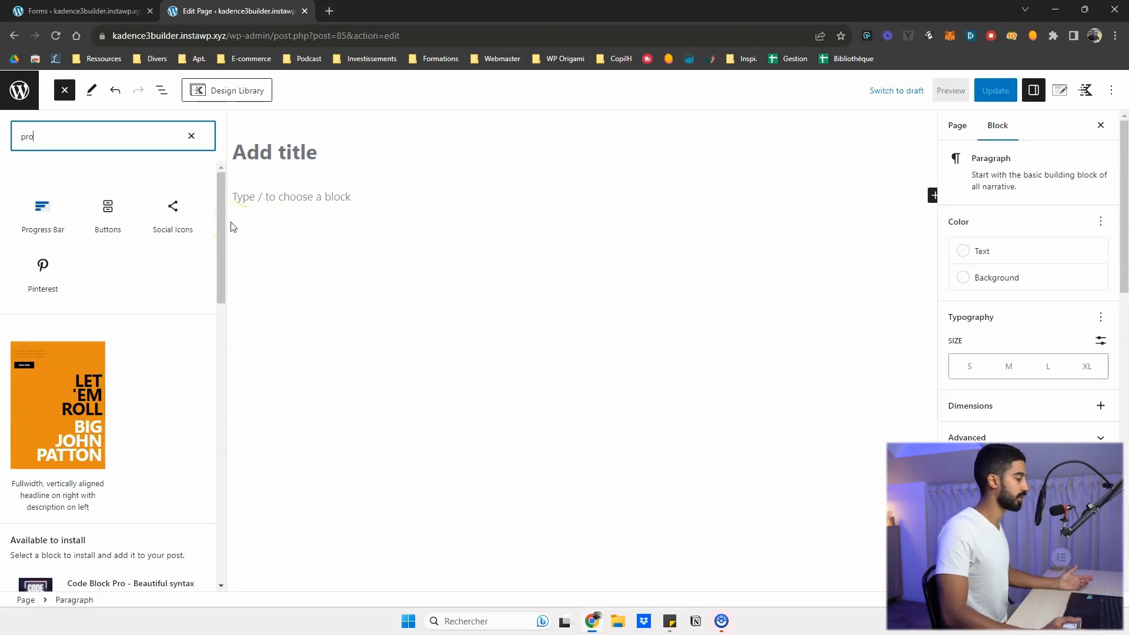
- Insert a Progress Bar block from the "pro" search results into the empty page and close the block inserter
left_click(47, 216)
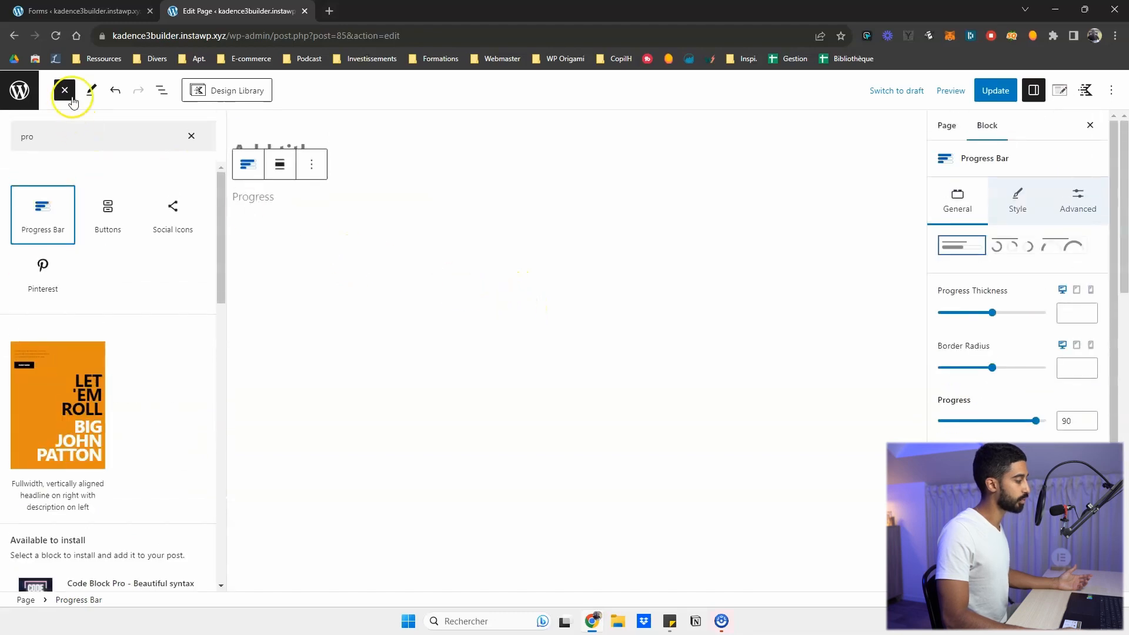
left_click(72, 99)
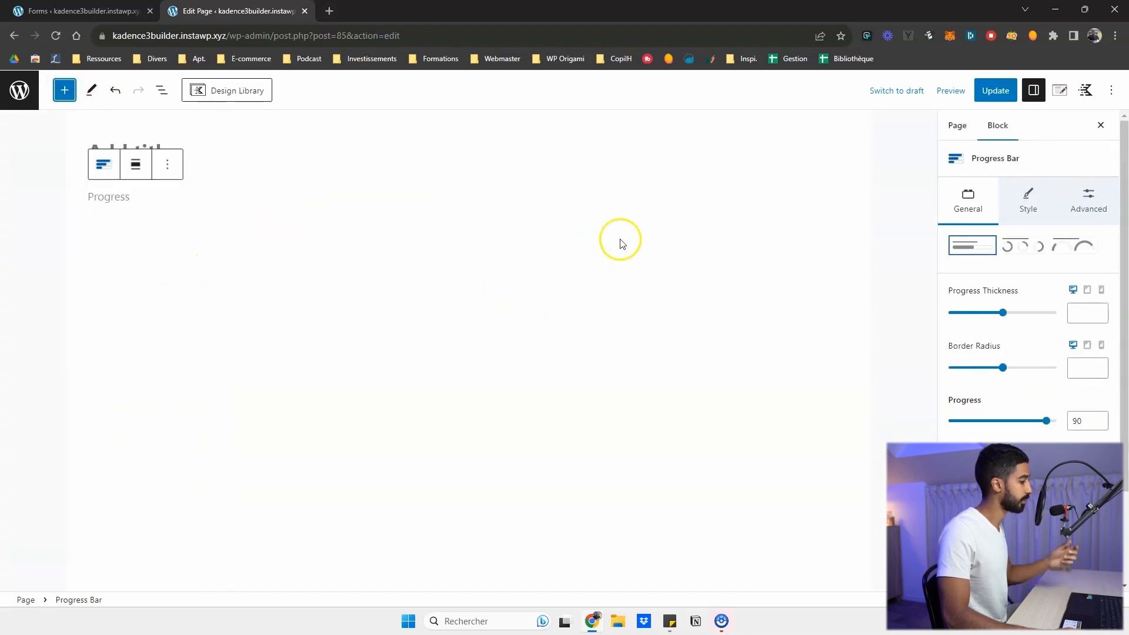
- Try the semicircular and circular layouts on the progress bar and return it to the straight line layout
left_click(1059, 246)
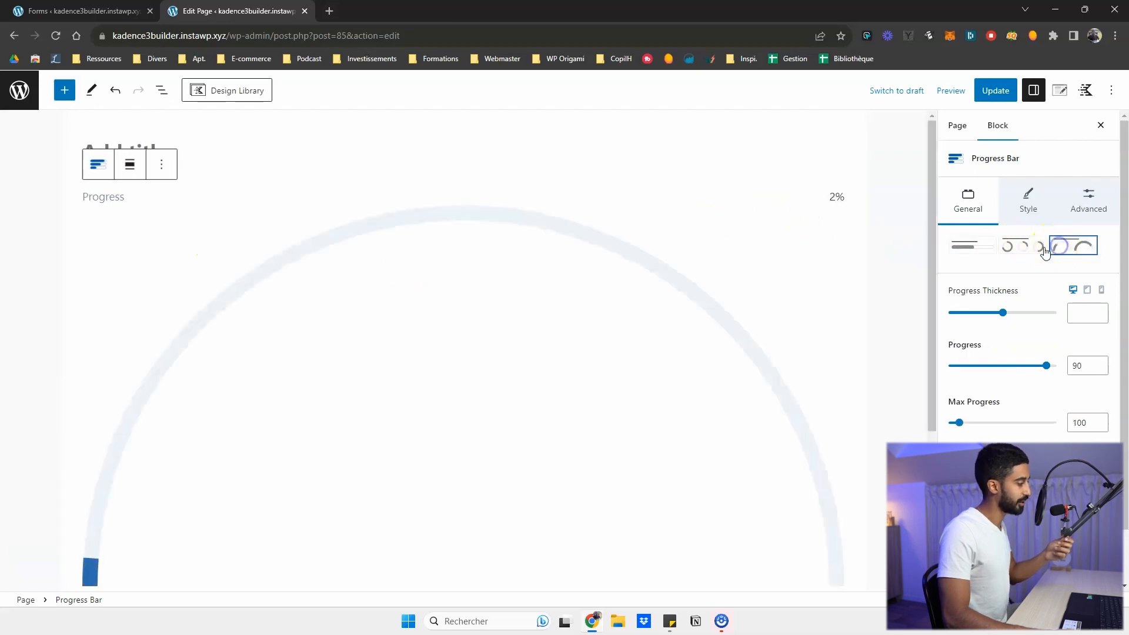
scroll(723, 334, "down", 3)
scroll(712, 330, "up", 3)
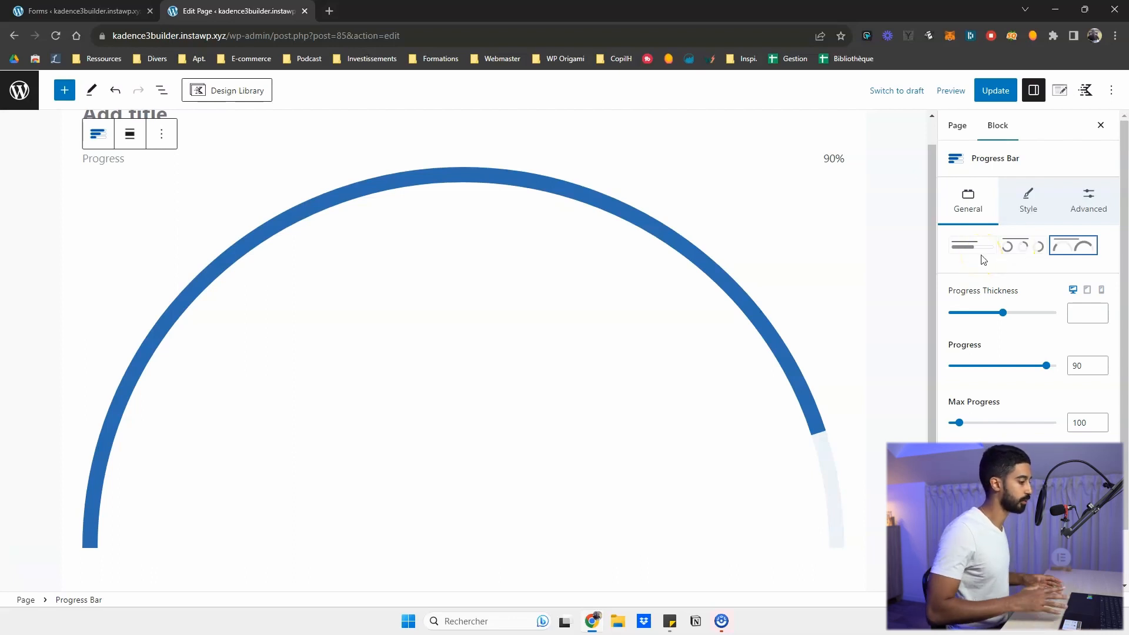
left_click(1024, 247)
left_click(972, 248)
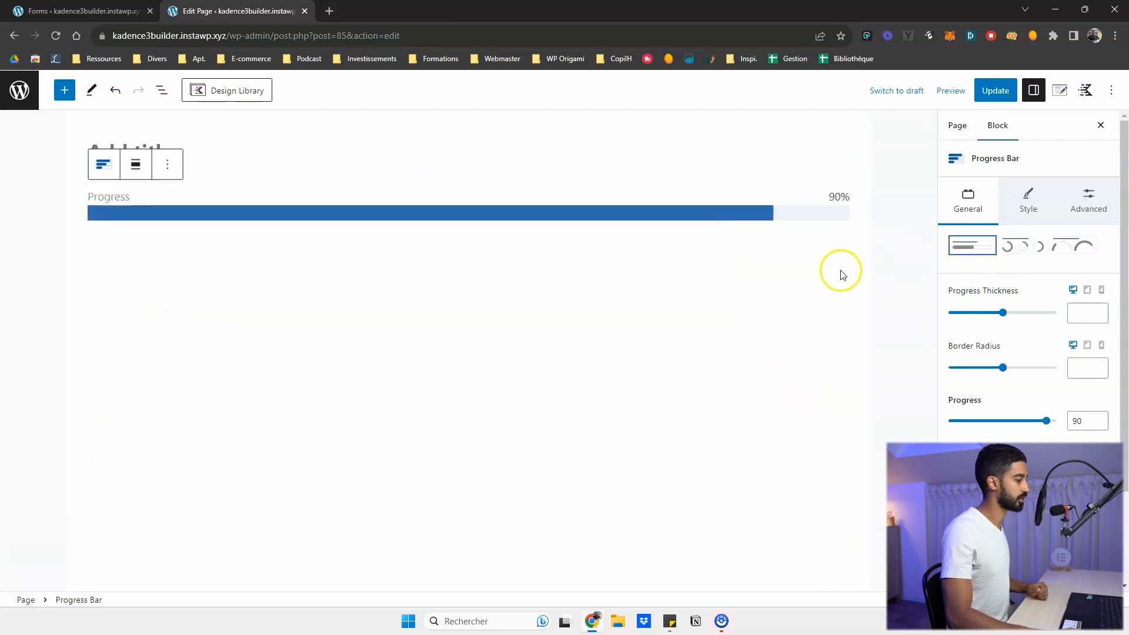
left_click(1024, 247)
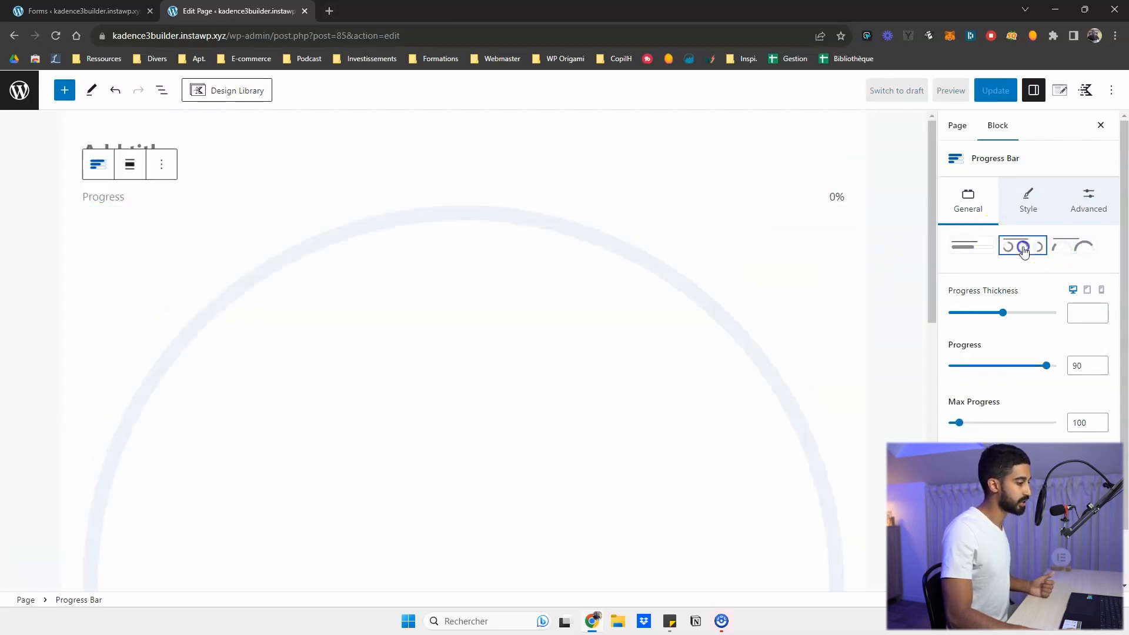
left_click(974, 247)
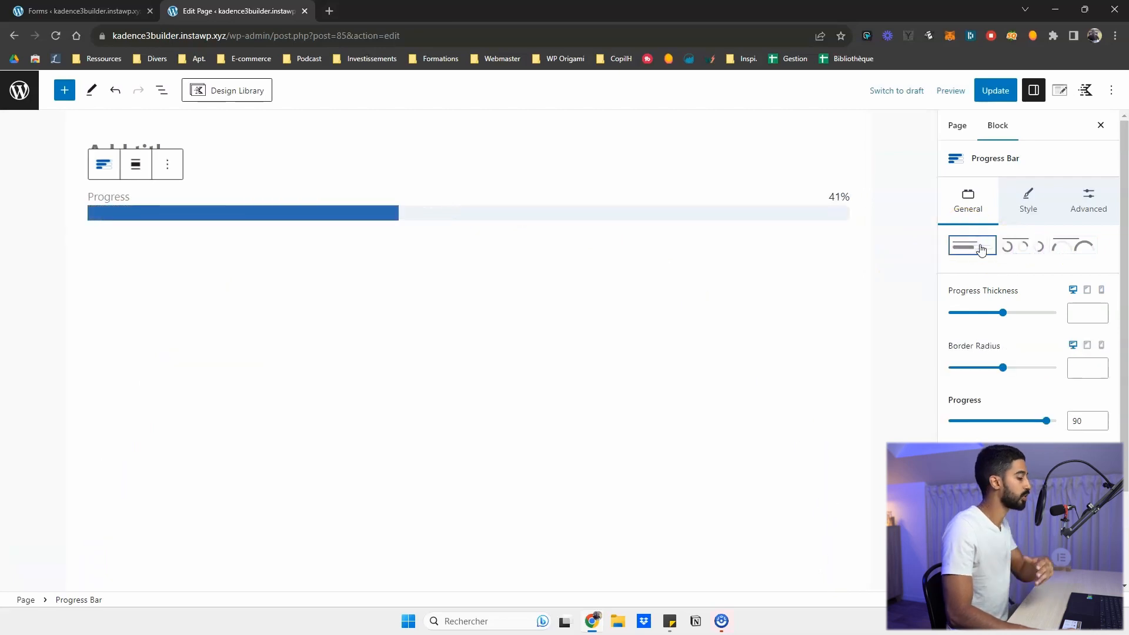